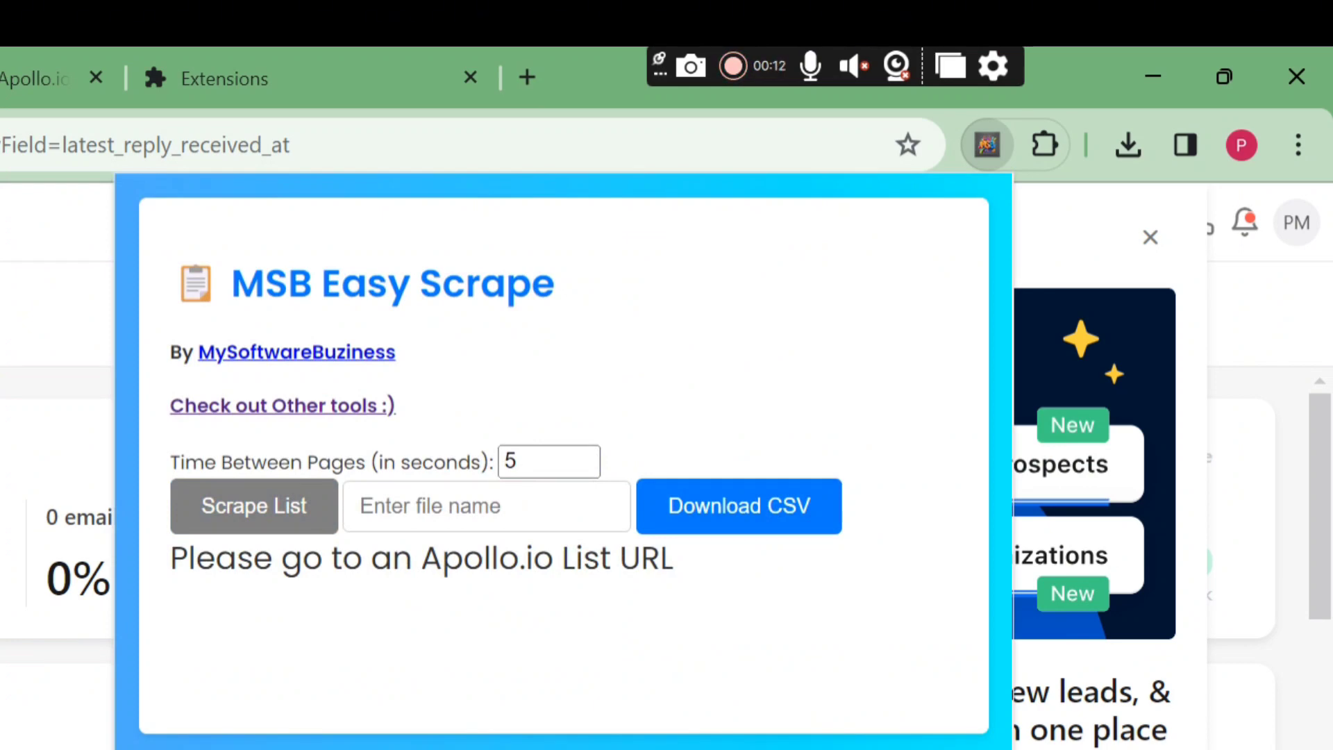
- Dismiss the scraper extension popup and go to Apollo's people search page
{"action": "left_click", "coordinate": [125, 198]}
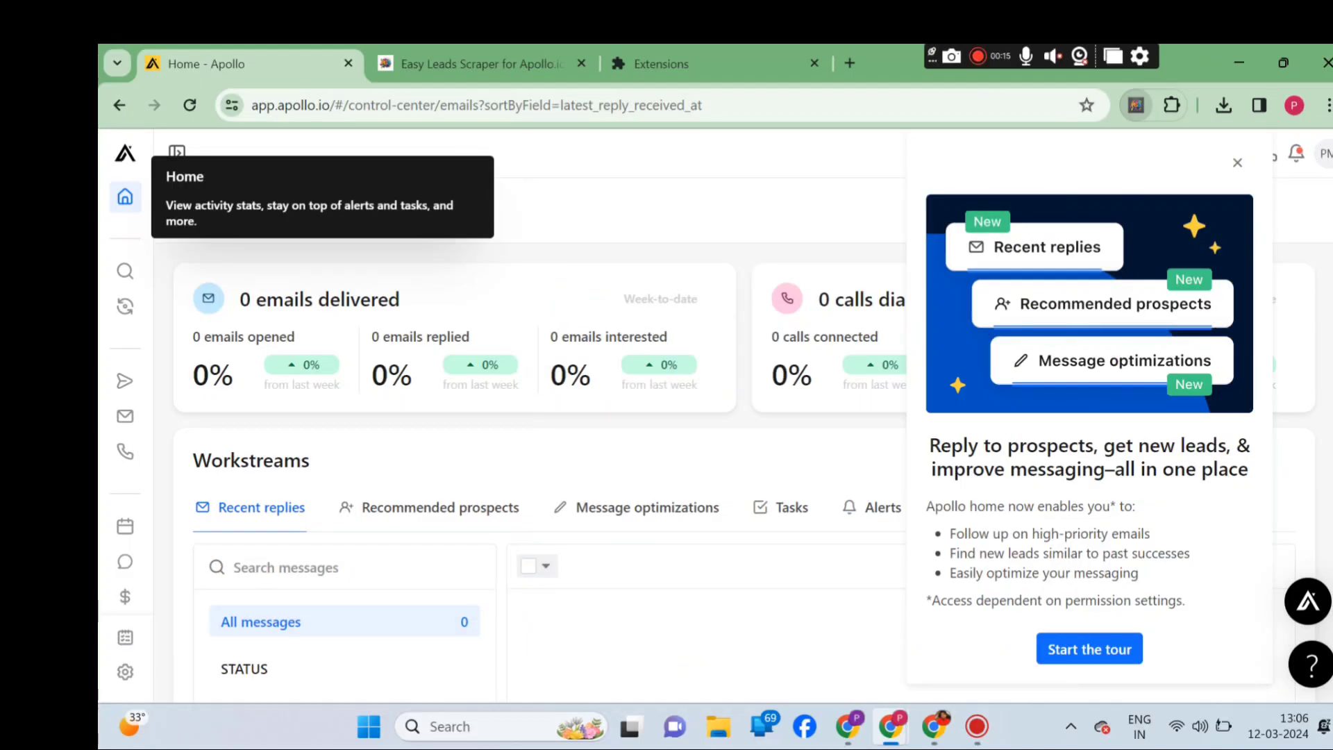
{"action": "left_click", "coordinate": [1136, 105]}
{"action": "left_click", "coordinate": [125, 271]}
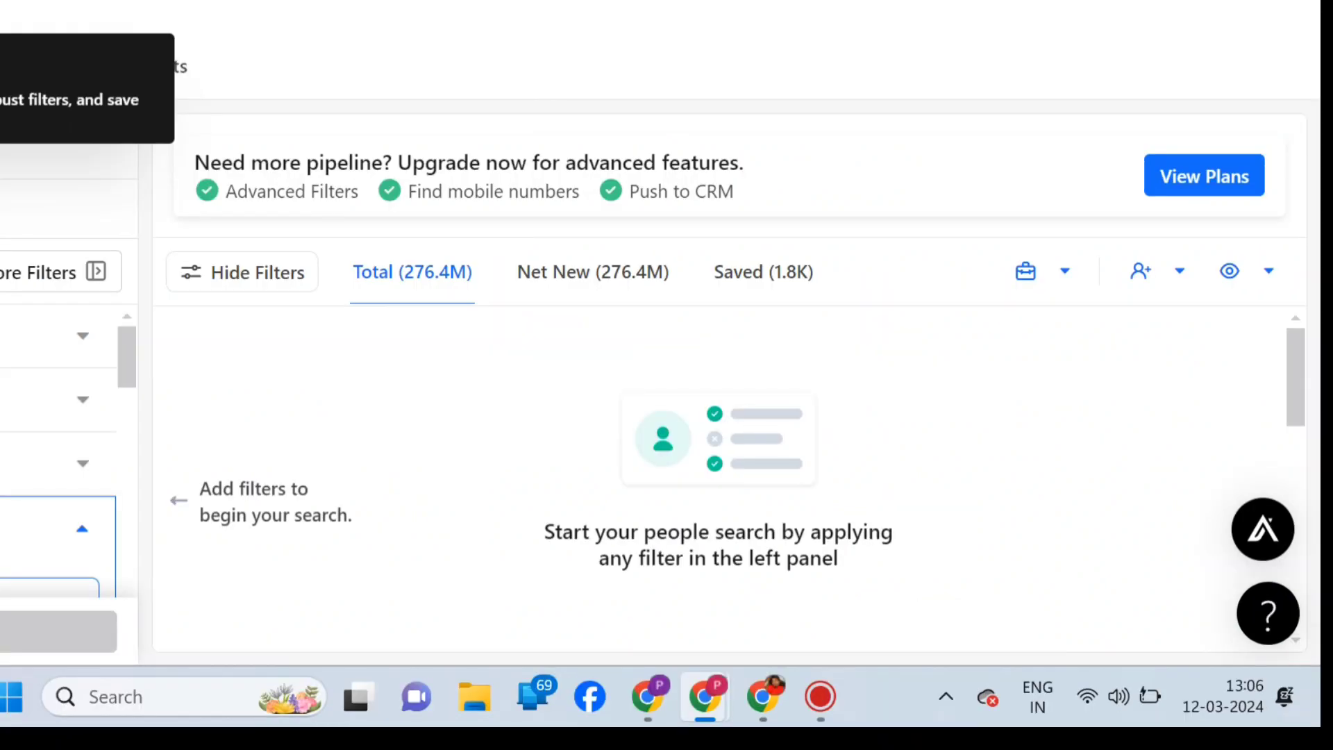
- Start a new table layout from the layout choices for the people search results
{"action": "left_click", "coordinate": [1249, 270]}
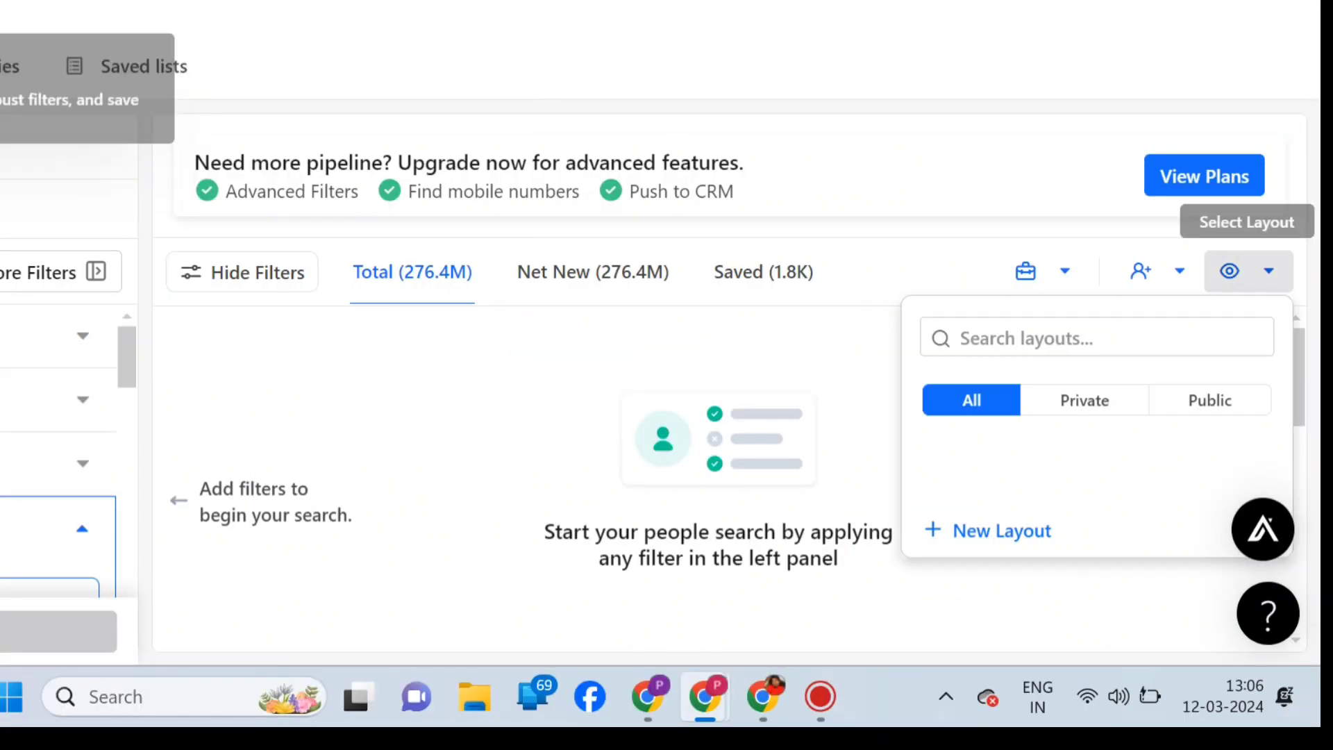
{"action": "left_click", "coordinate": [1243, 271]}
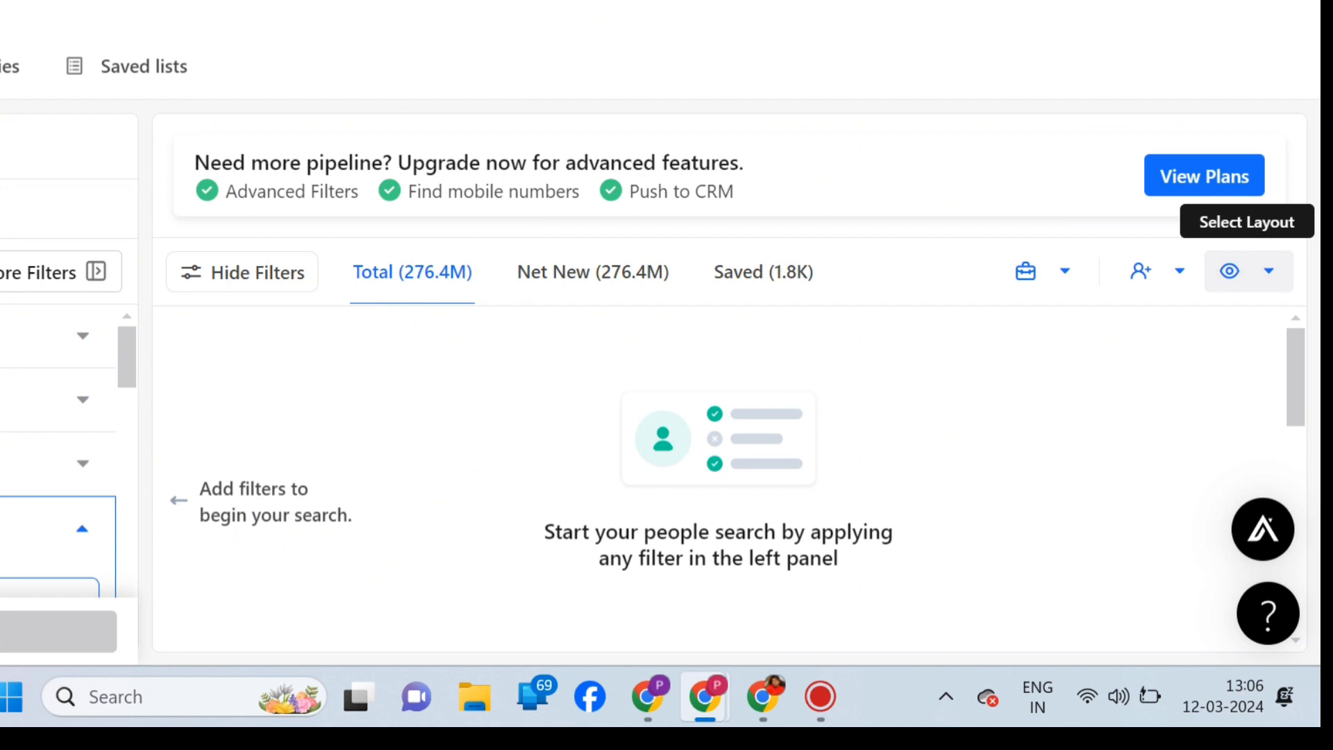
{"action": "left_click", "coordinate": [1243, 270]}
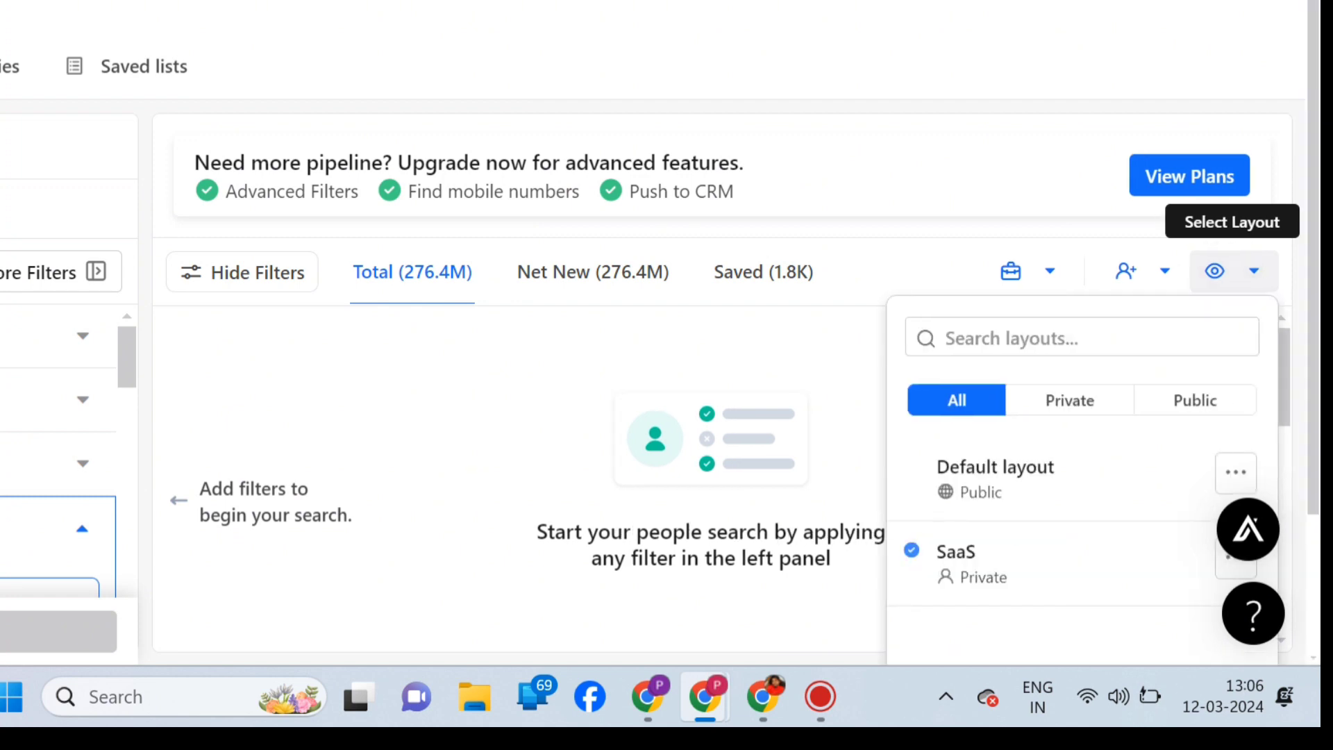
{"action": "scroll", "coordinate": [1111, 417], "scroll_direction": "down", "scroll_amount": 3}
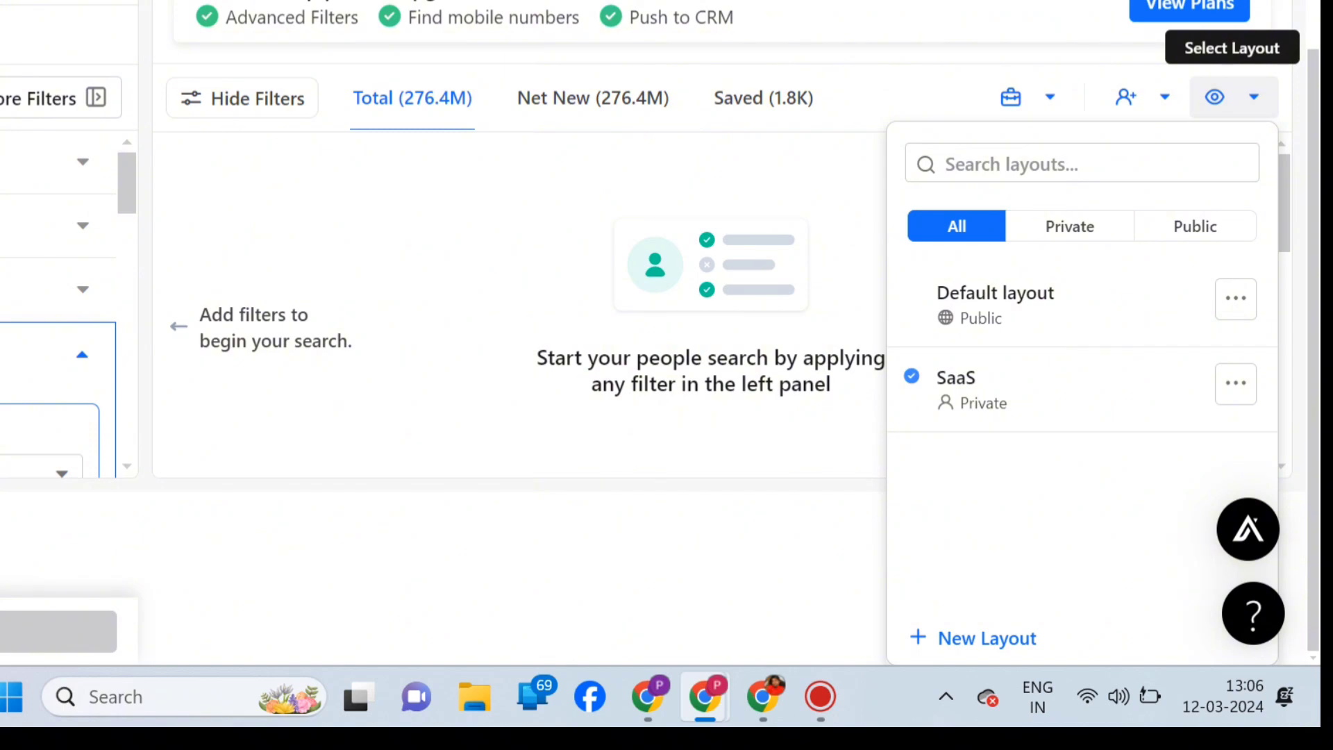
{"action": "left_click", "coordinate": [986, 637]}
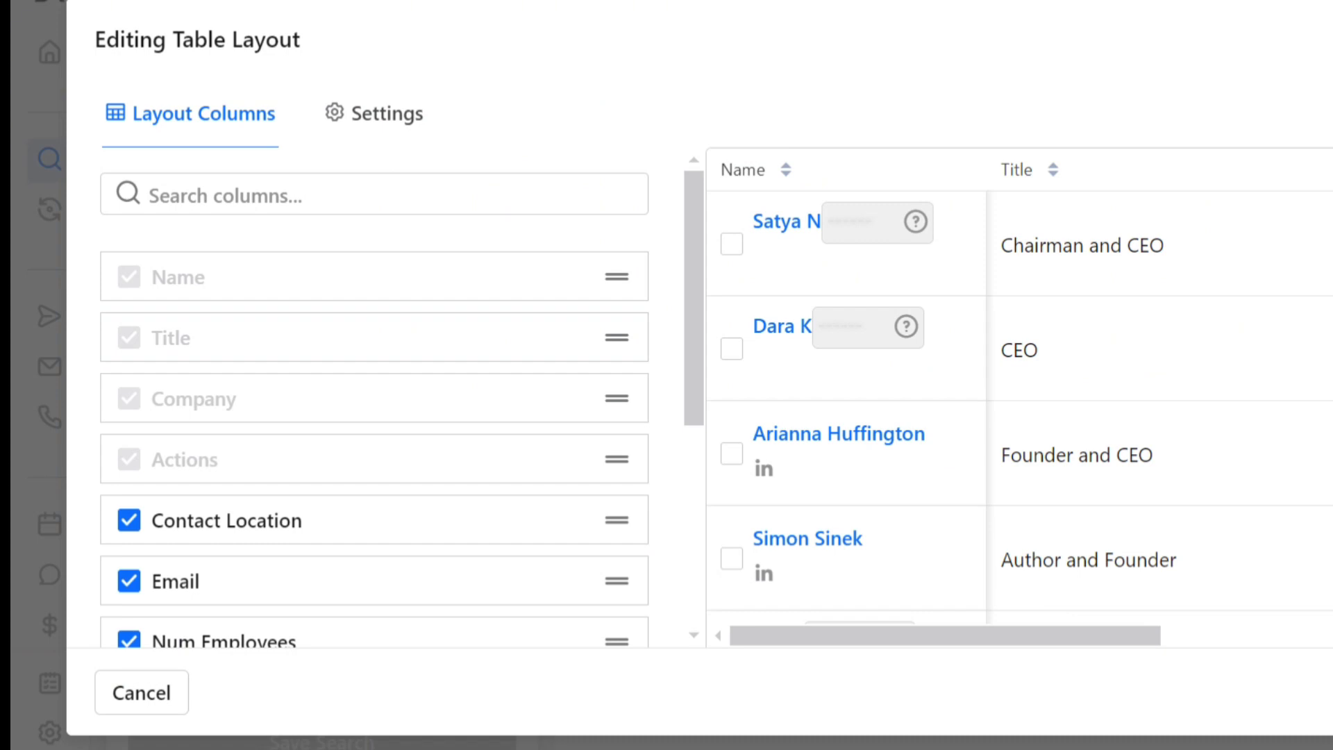
- Remove the Email and Num Employees columns from the new table layout
{"action": "scroll", "coordinate": [425, 381], "scroll_direction": "down", "scroll_amount": 4}
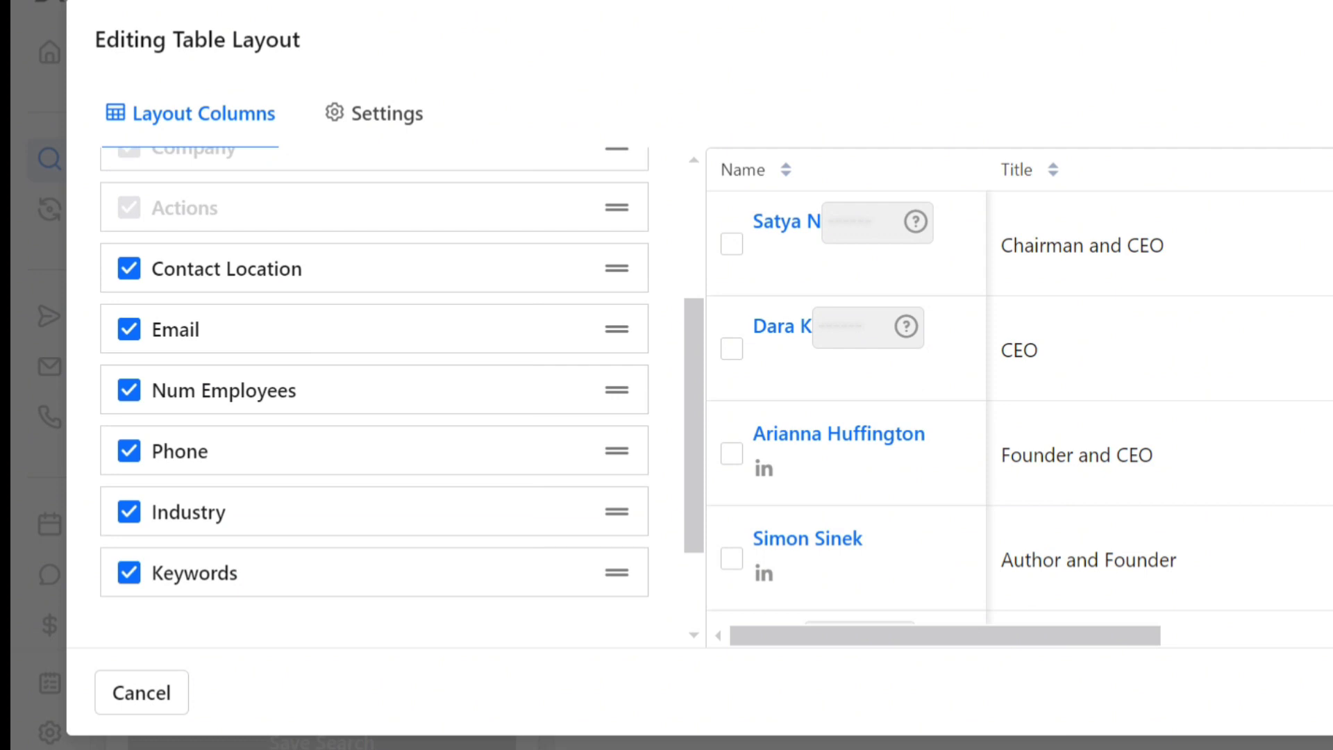
{"action": "left_click", "coordinate": [129, 329]}
{"action": "left_click", "coordinate": [129, 329]}
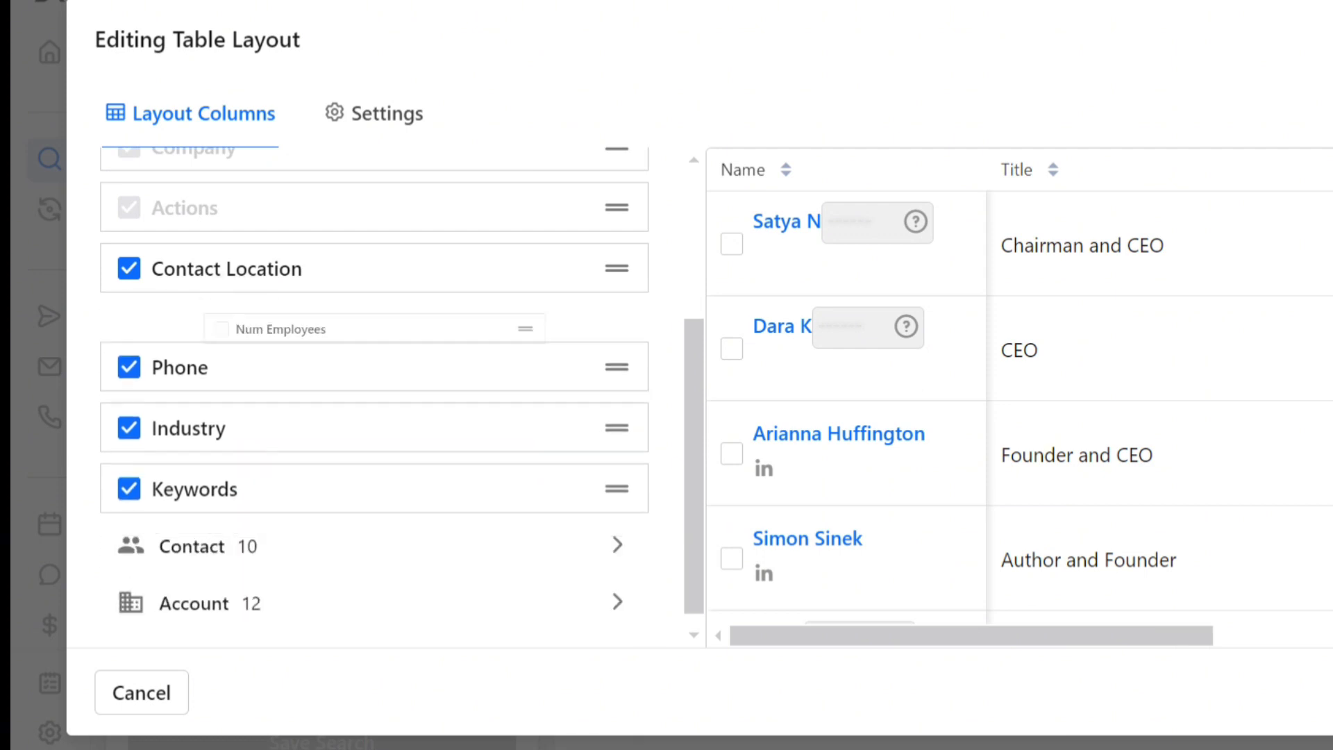
- Add the Email and Contact City columns from the Contact group to the table layout
{"action": "scroll", "coordinate": [441, 387], "scroll_direction": "down", "scroll_amount": 1}
{"action": "left_click", "coordinate": [458, 529]}
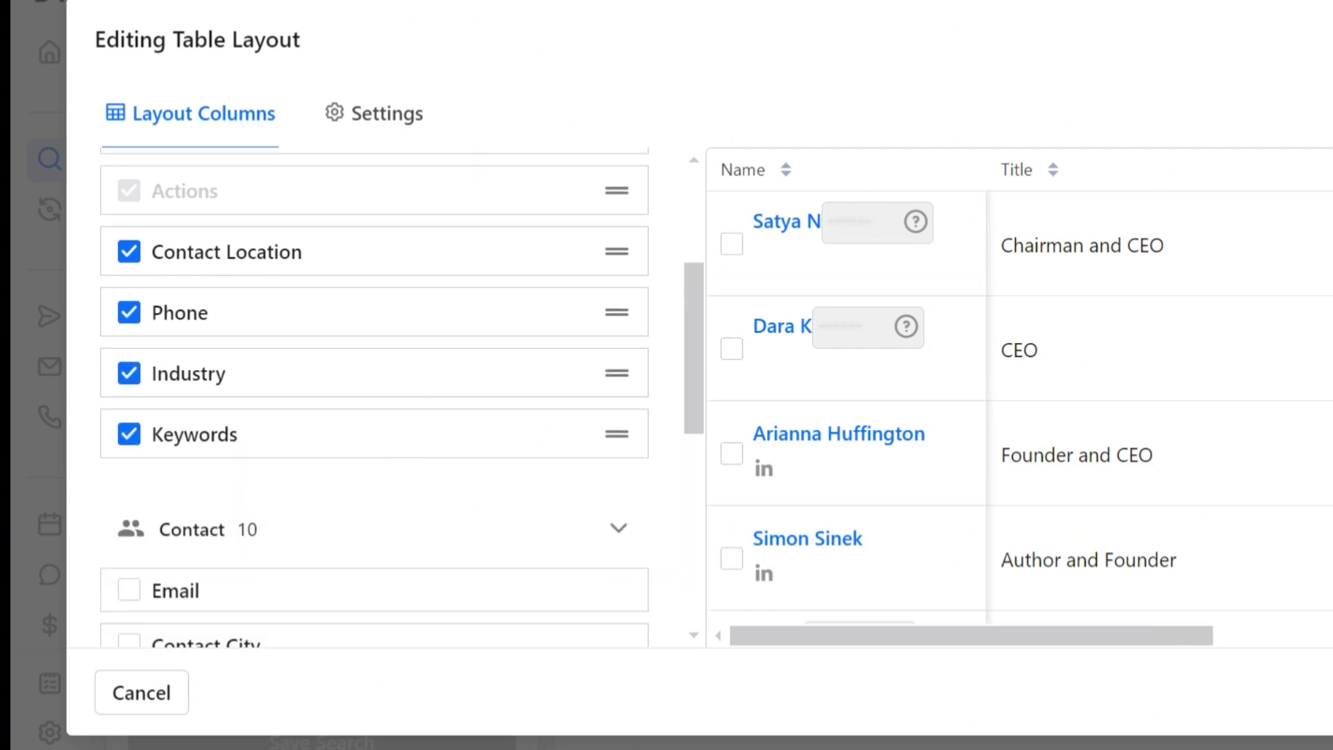
{"action": "scroll", "coordinate": [375, 396], "scroll_direction": "down", "scroll_amount": 5}
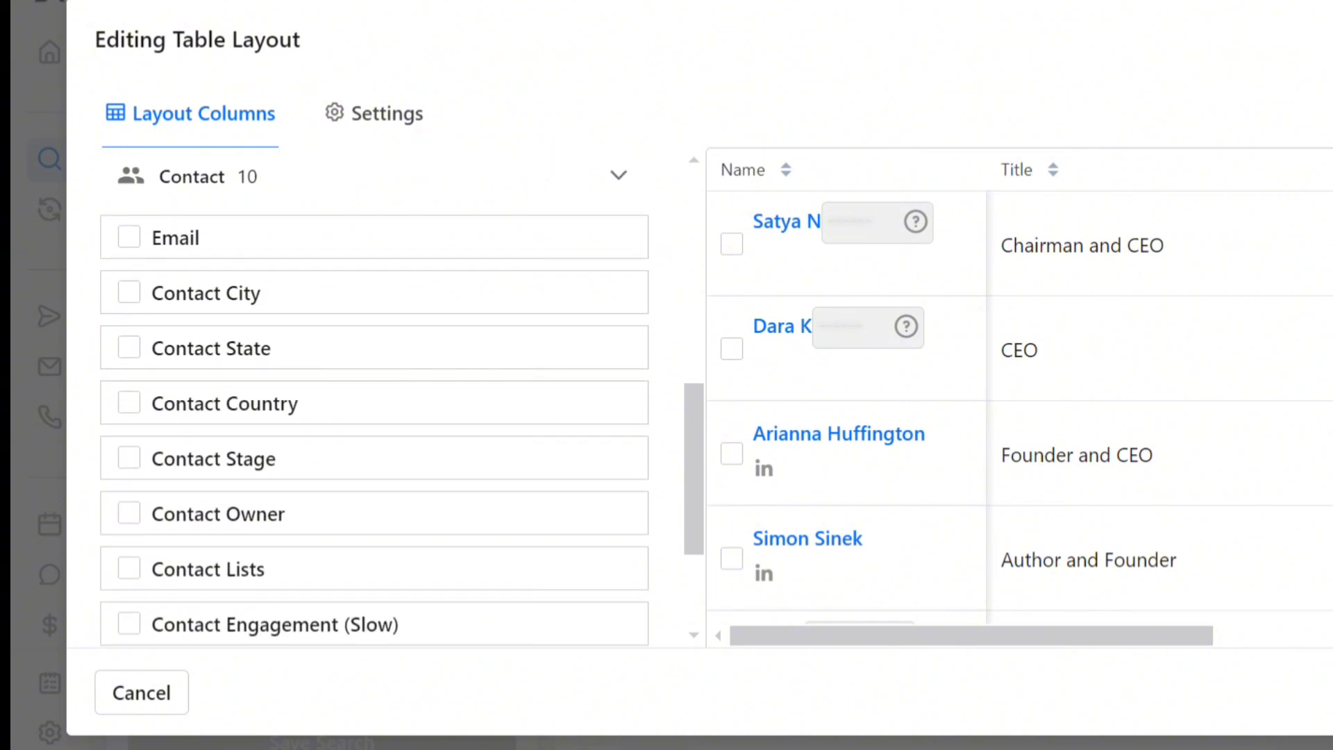
{"action": "left_click", "coordinate": [129, 237]}
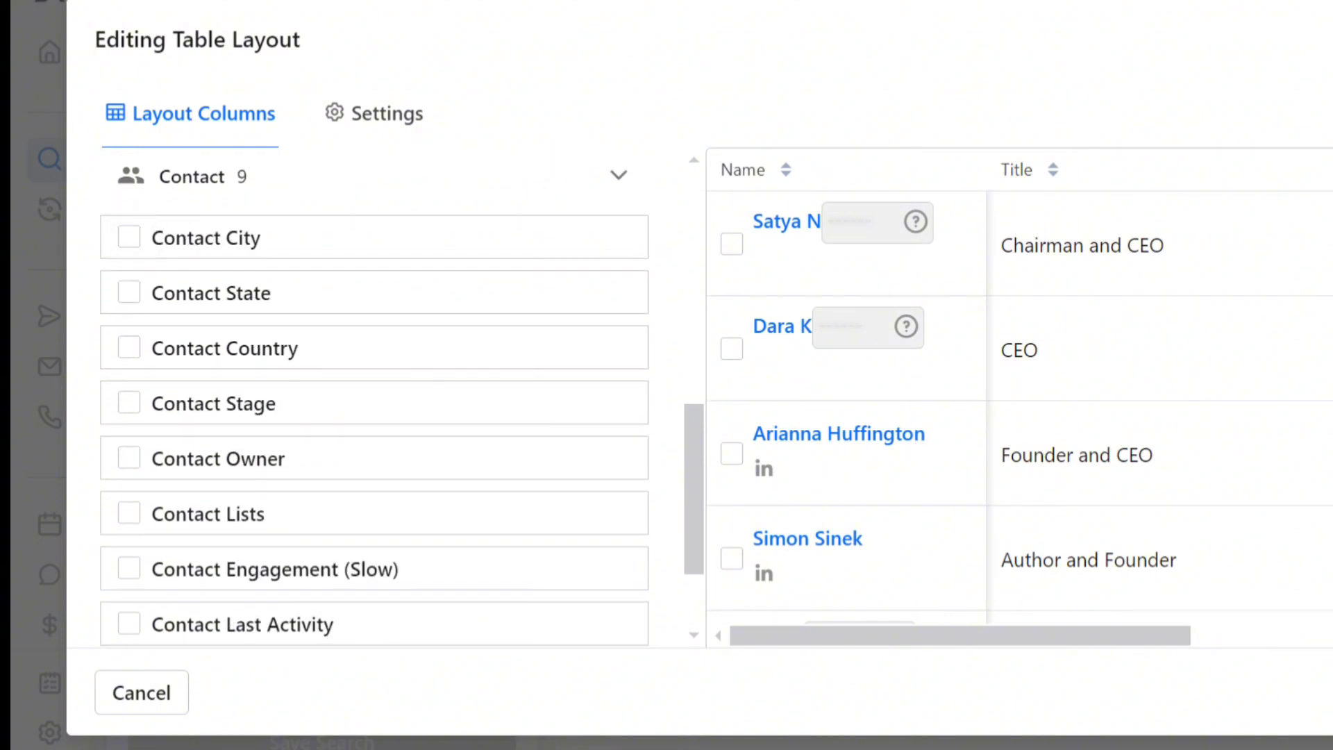
{"action": "left_click", "coordinate": [129, 236]}
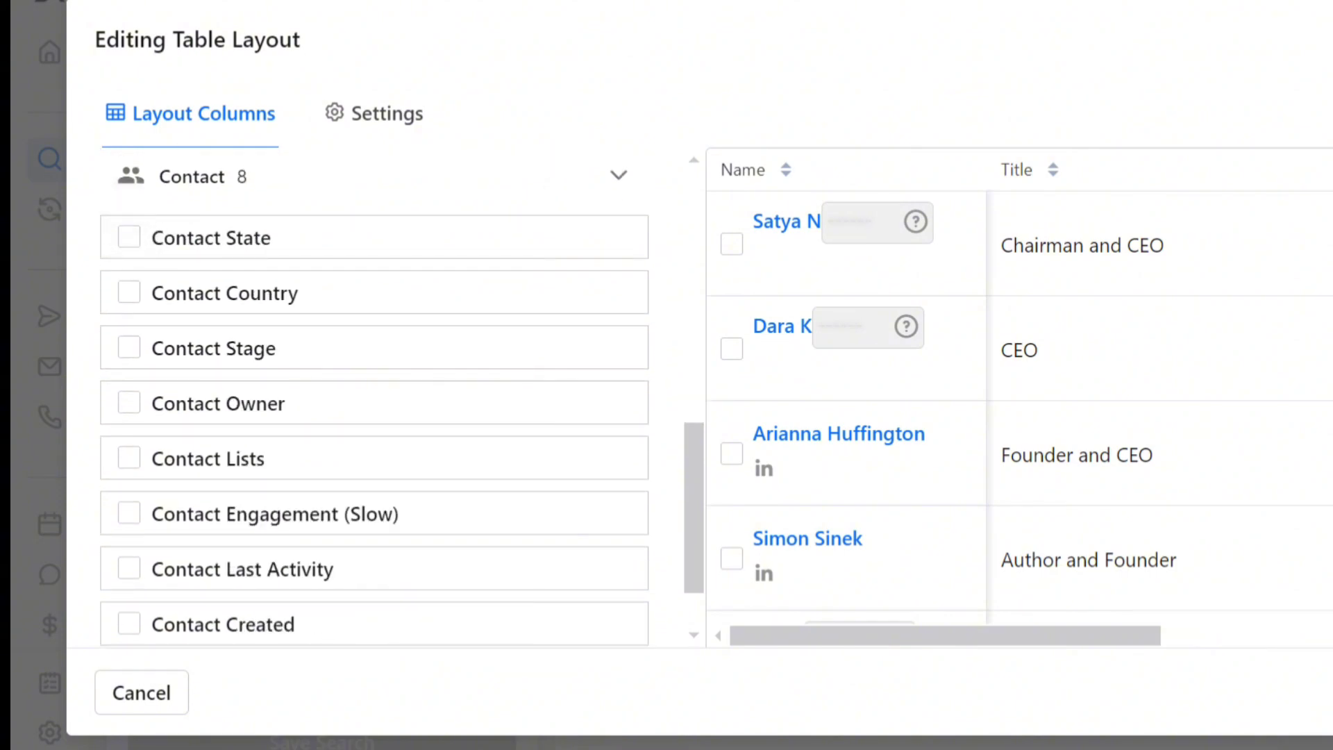
{"action": "scroll", "coordinate": [375, 395], "scroll_direction": "up", "scroll_amount": 8}
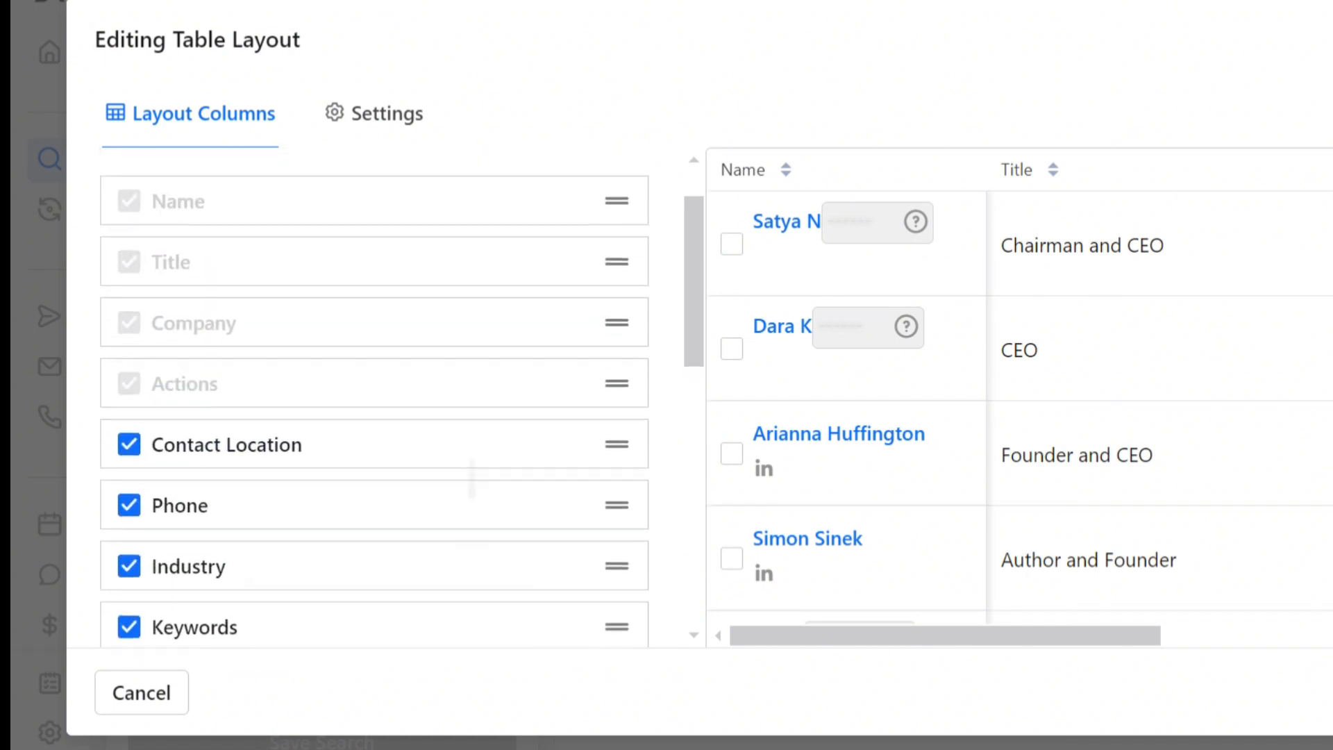
{"action": "scroll", "coordinate": [472, 479], "scroll_direction": "down", "scroll_amount": 3}
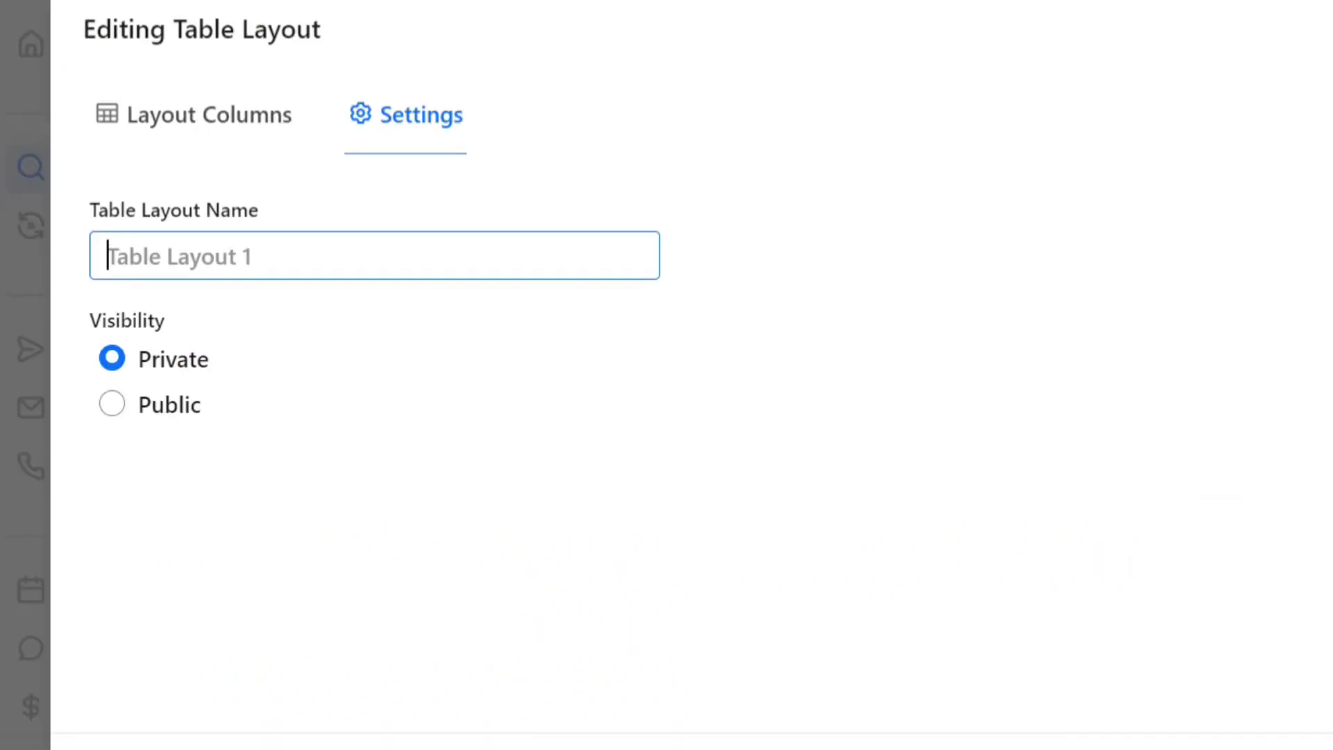
- Name the table layout "Email ID" and create it
{"action": "left_click", "coordinate": [209, 243]}
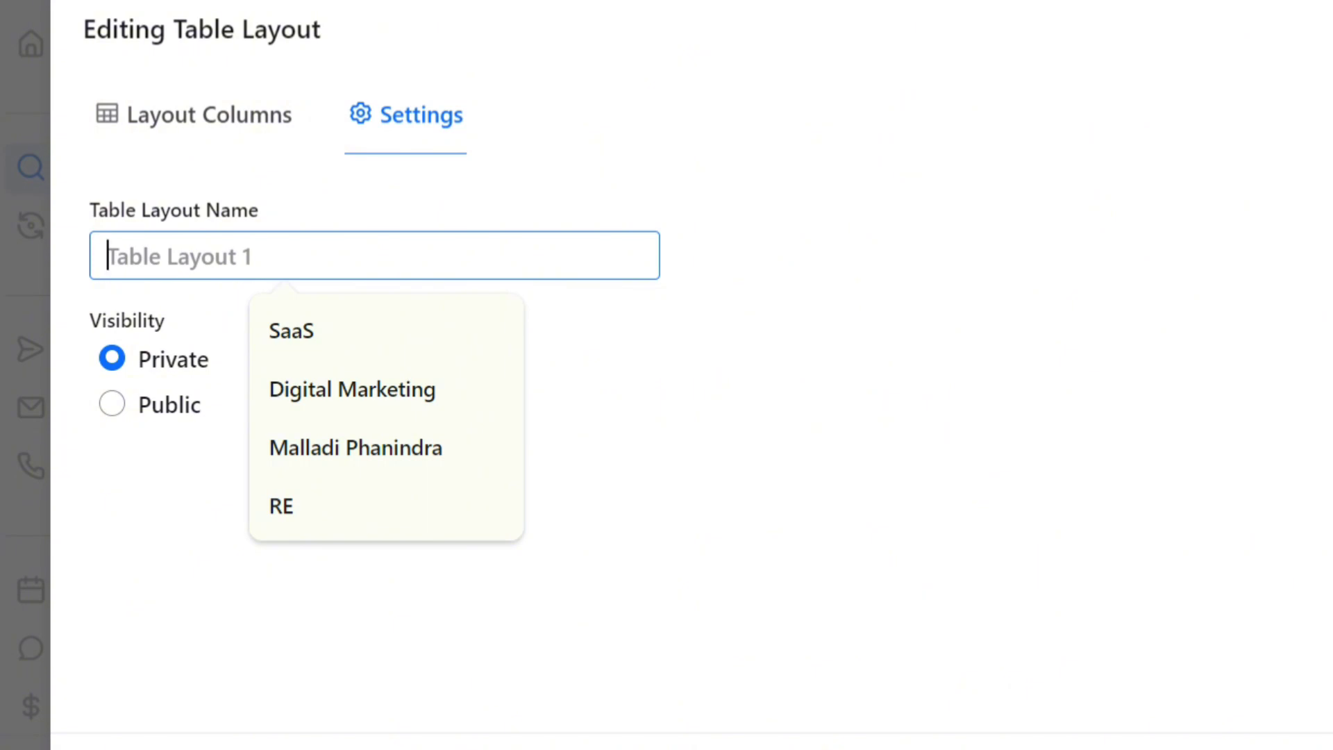
{"action": "type", "text": "Email "}
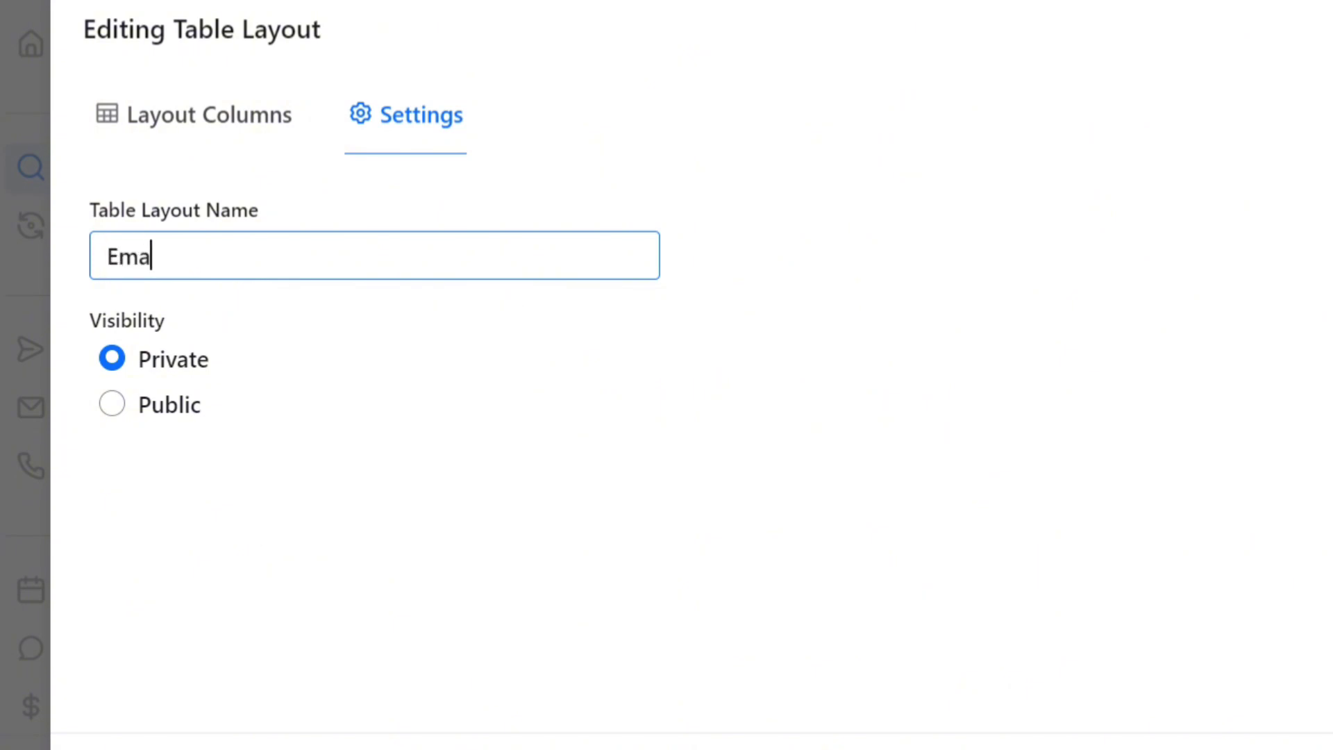
{"action": "type", "text": "ID"}
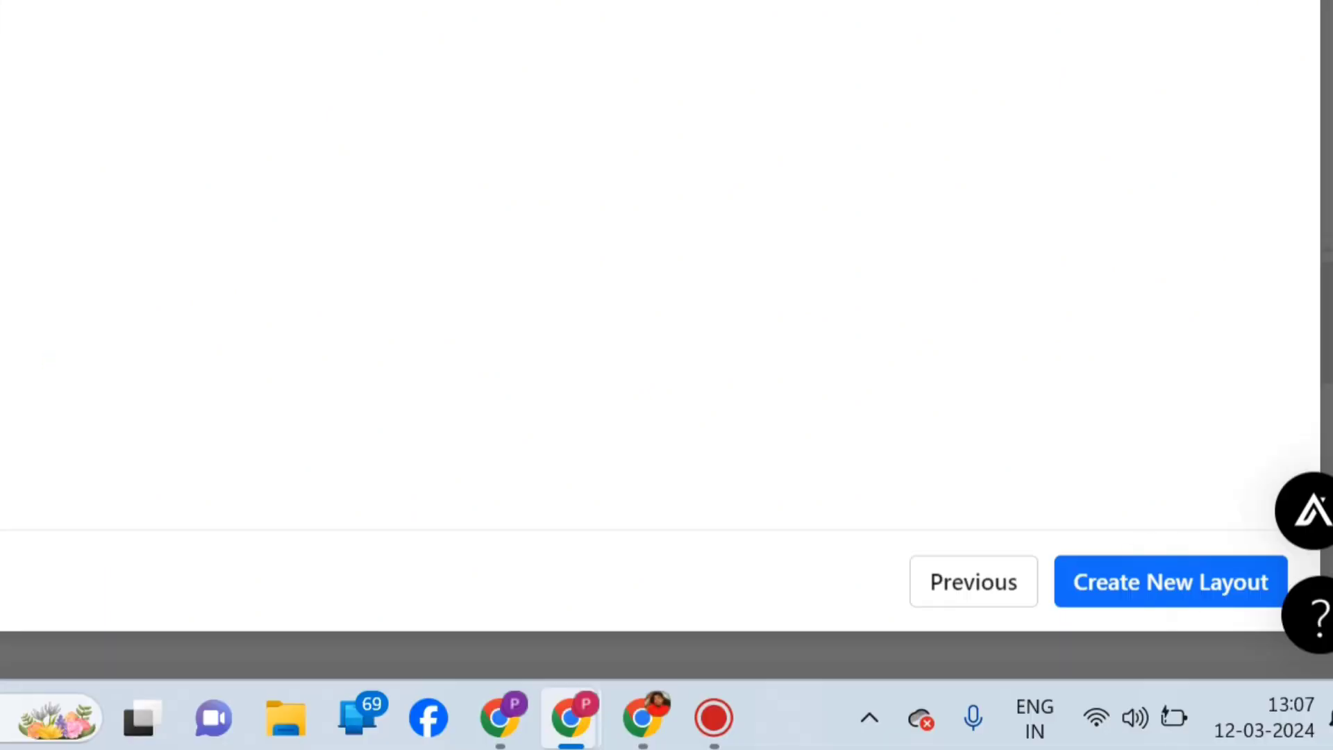
{"action": "left_click", "coordinate": [1170, 582]}
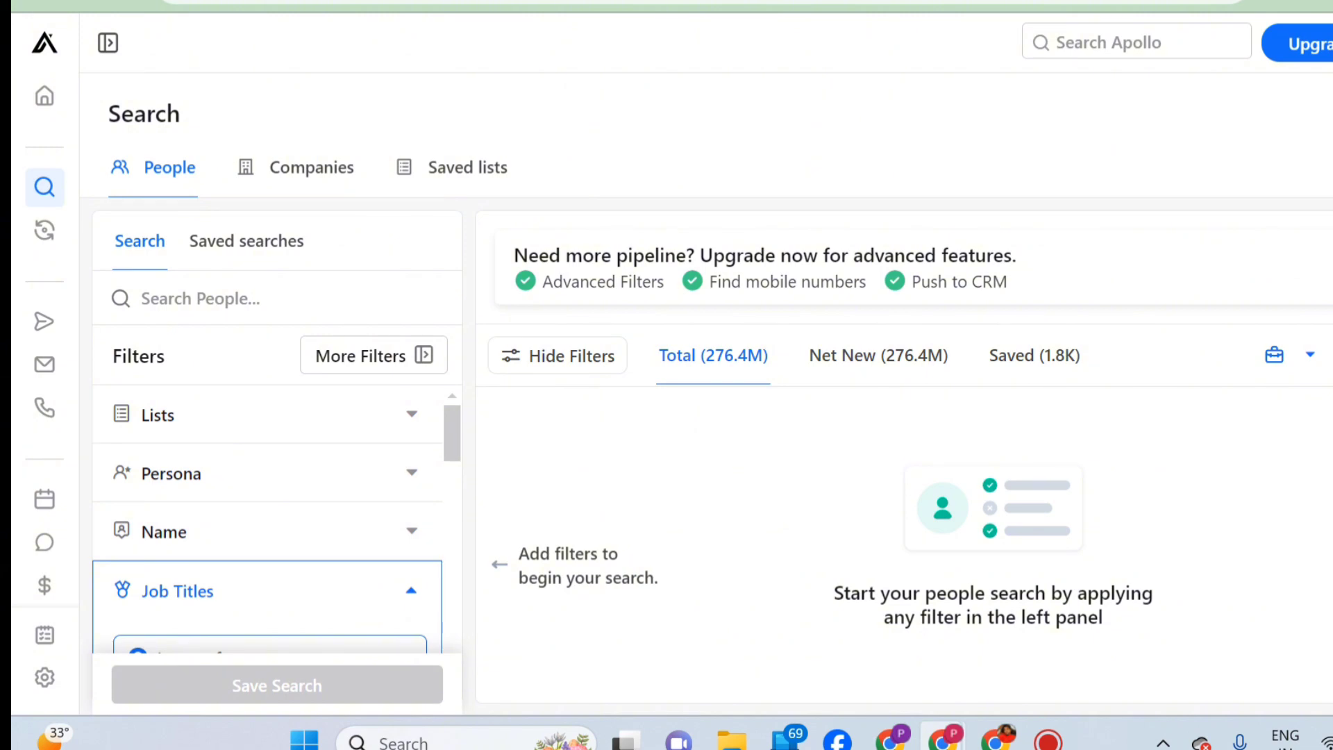
- Enter "Real Estate" as the people search term and restrict the contact location to India
{"action": "left_click", "coordinate": [215, 299]}
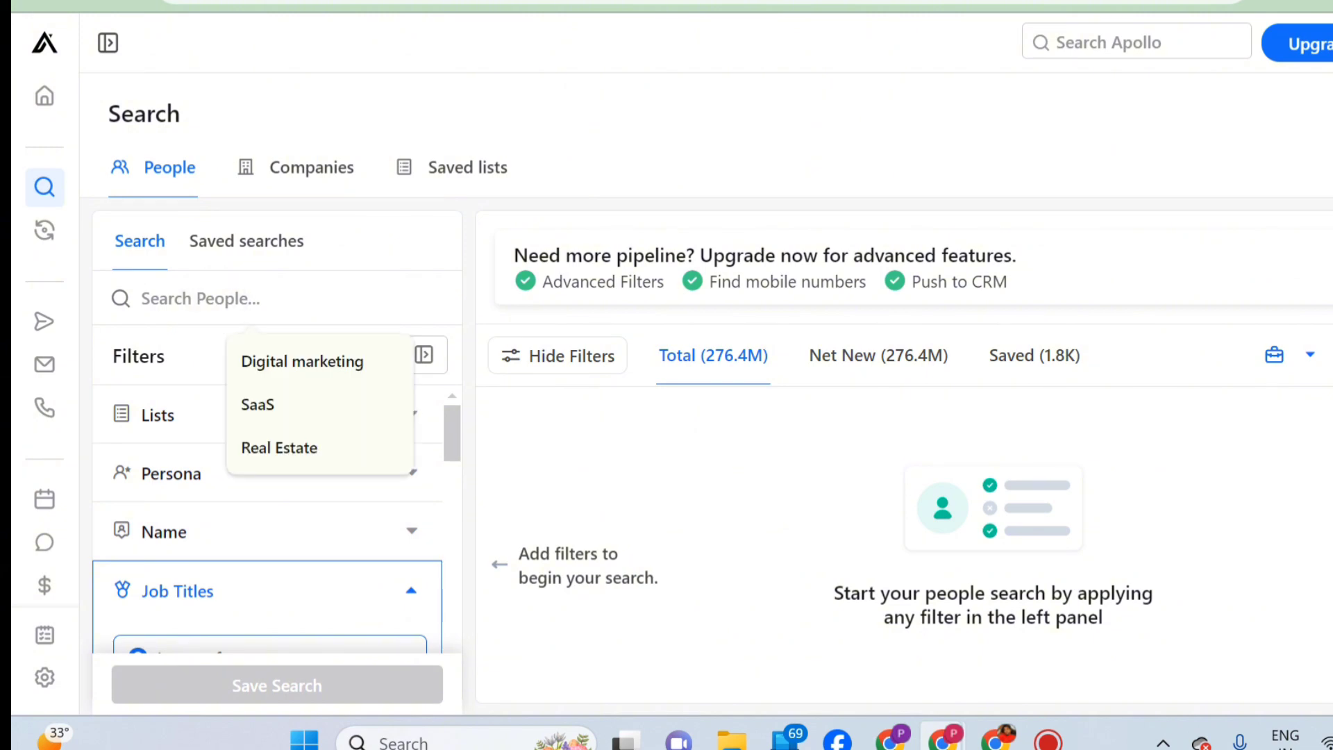
{"action": "left_click", "coordinate": [279, 447]}
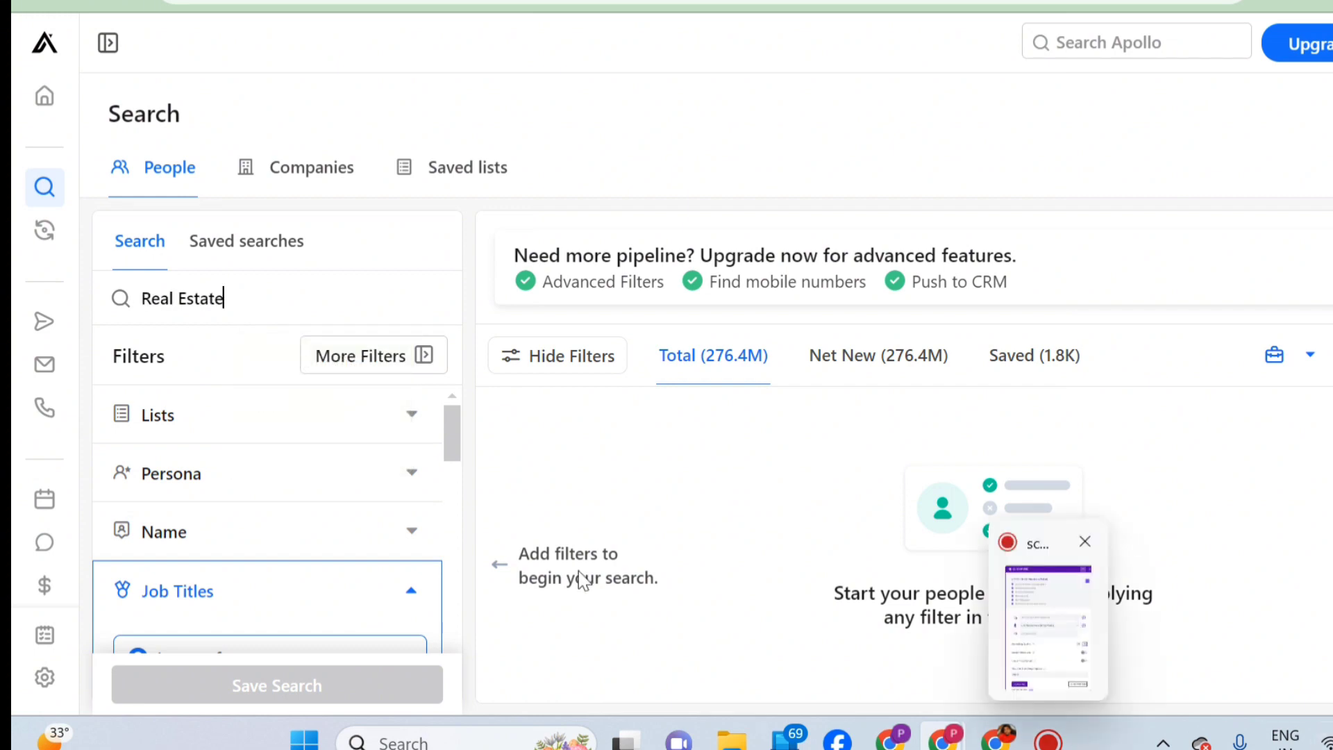
{"action": "scroll", "coordinate": [267, 450], "scroll_direction": "down", "scroll_amount": 5}
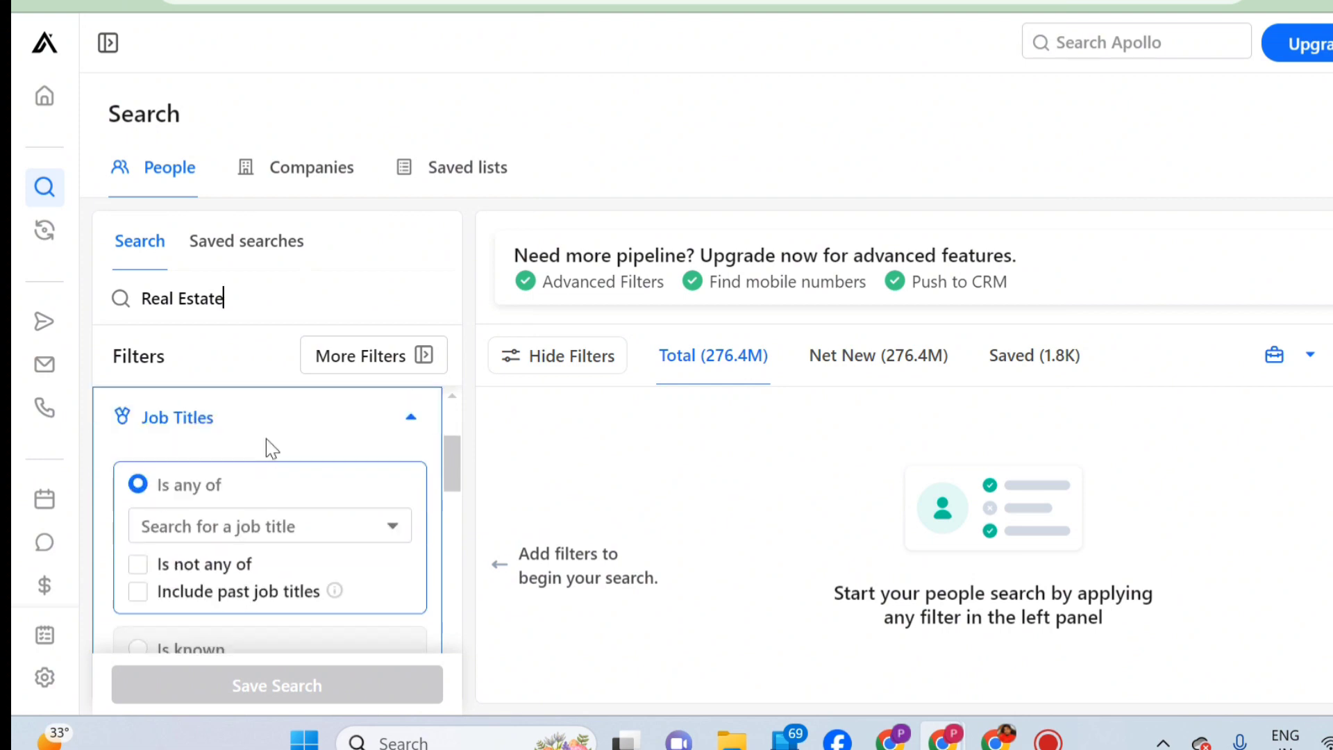
{"action": "scroll", "coordinate": [266, 441], "scroll_direction": "down", "scroll_amount": 6}
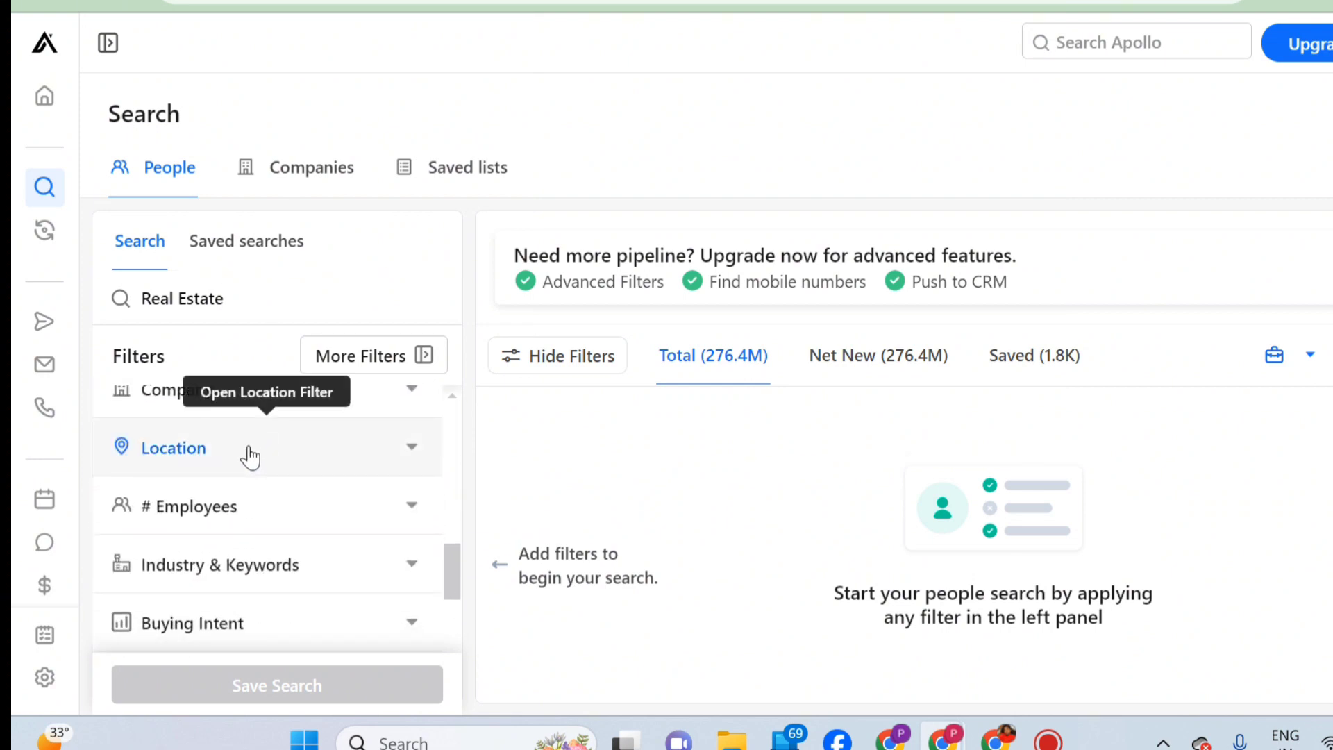
{"action": "left_click", "coordinate": [248, 451]}
{"action": "scroll", "coordinate": [261, 434], "scroll_direction": "down", "scroll_amount": 2}
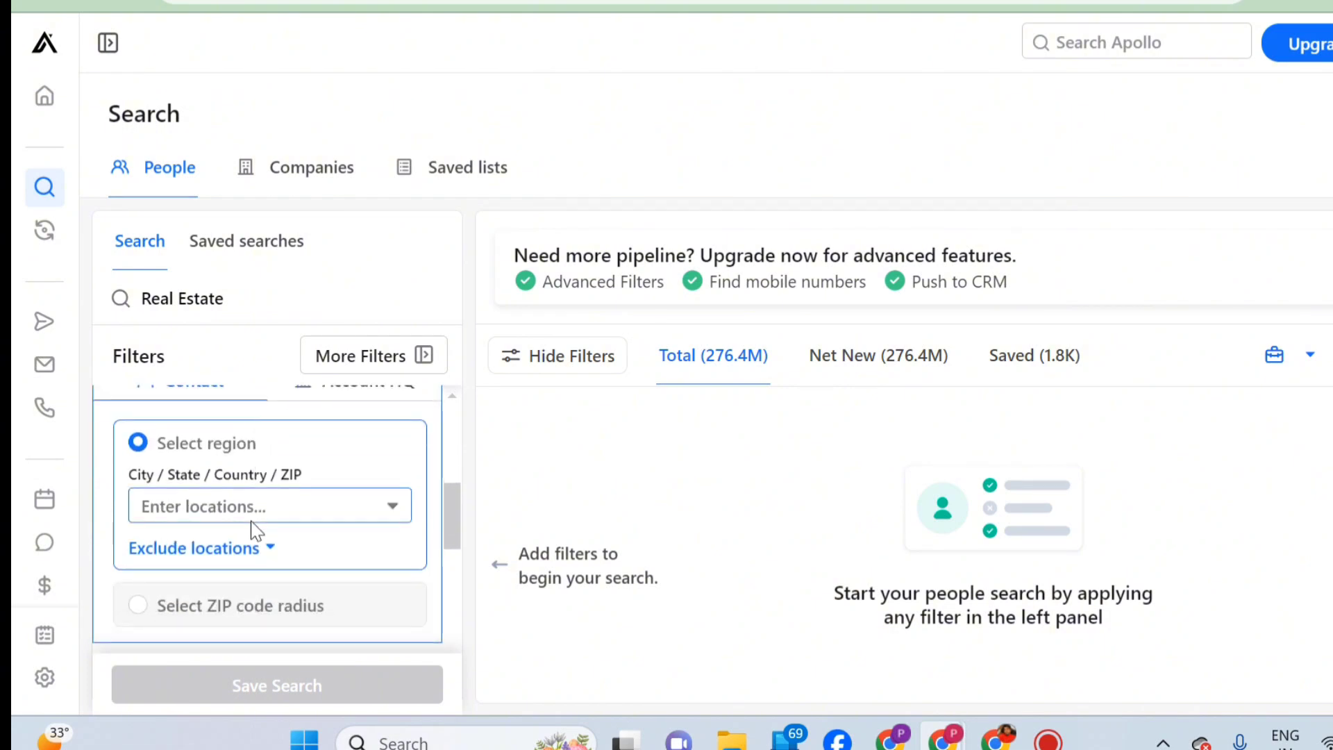
{"action": "left_click", "coordinate": [255, 503]}
{"action": "type", "text": "india"}
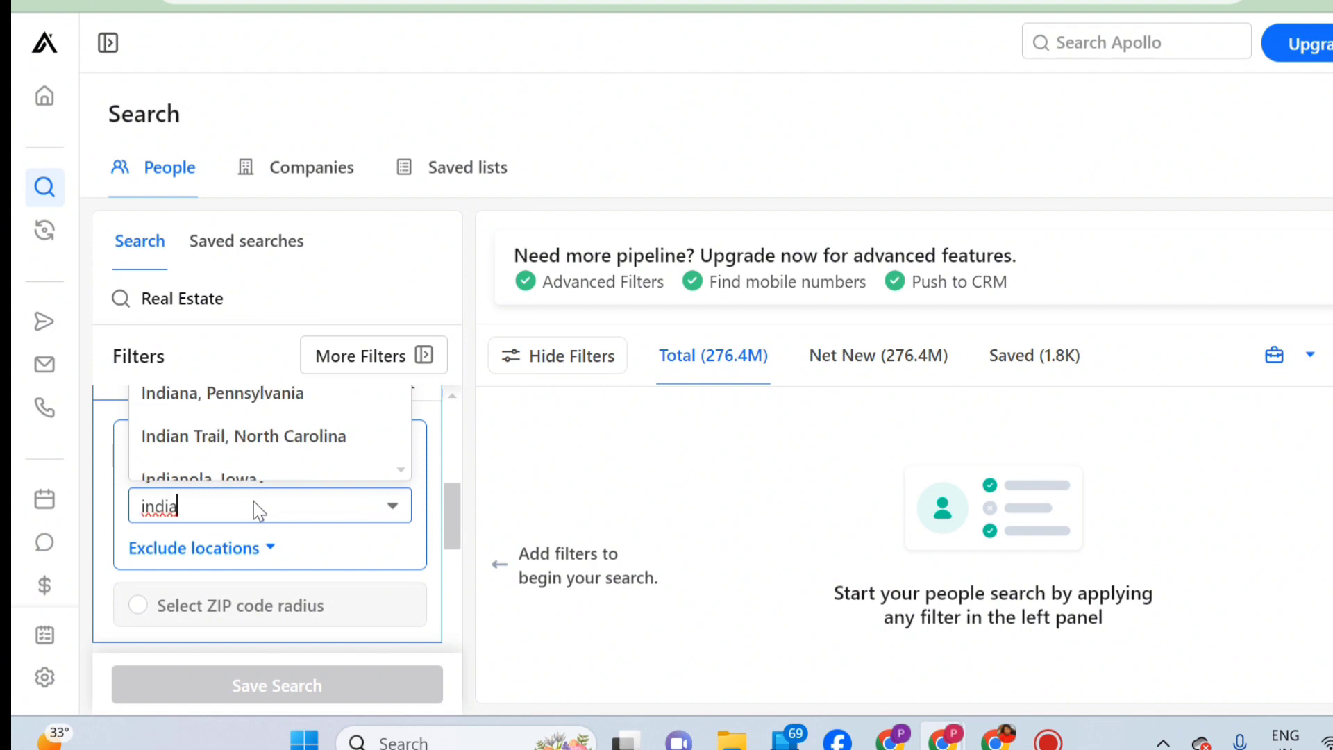
{"action": "scroll", "coordinate": [254, 509], "scroll_direction": "up", "scroll_amount": 2}
{"action": "left_click", "coordinate": [208, 421]}
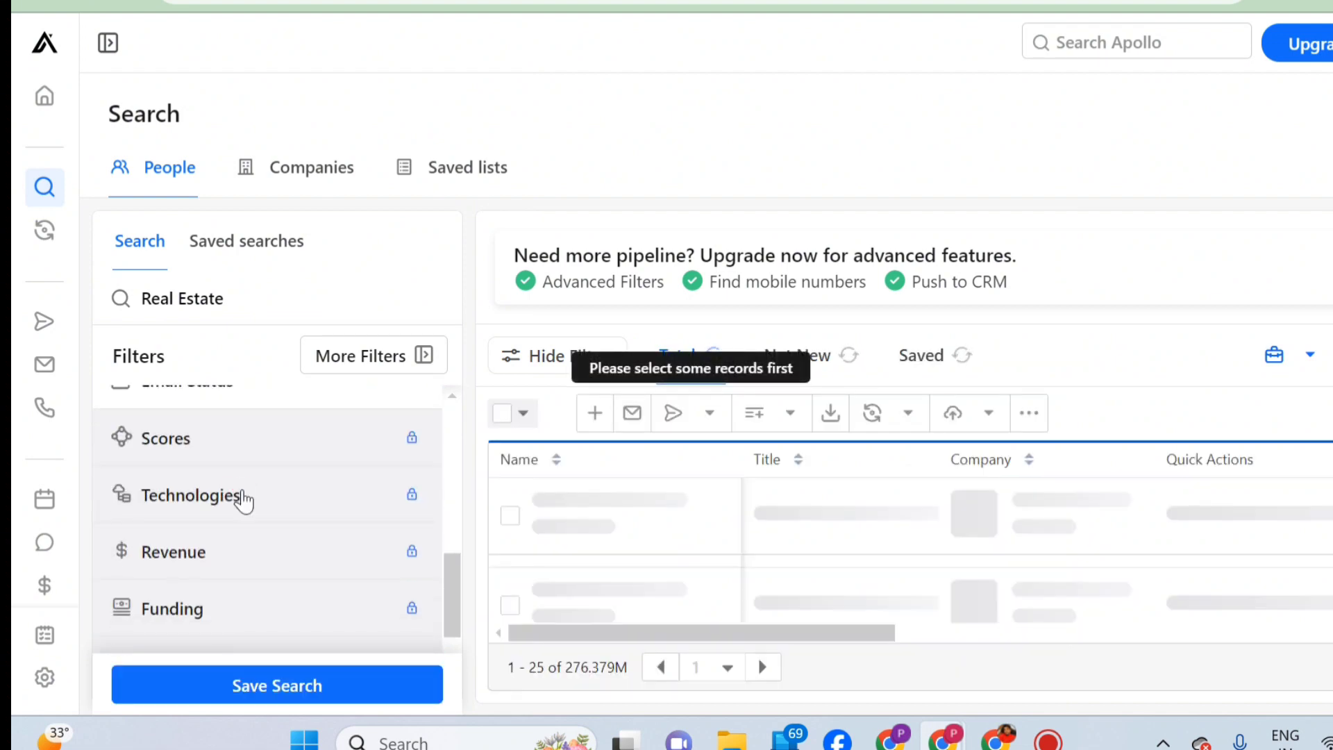
{"action": "scroll", "coordinate": [244, 499], "scroll_direction": "down", "scroll_amount": 2}
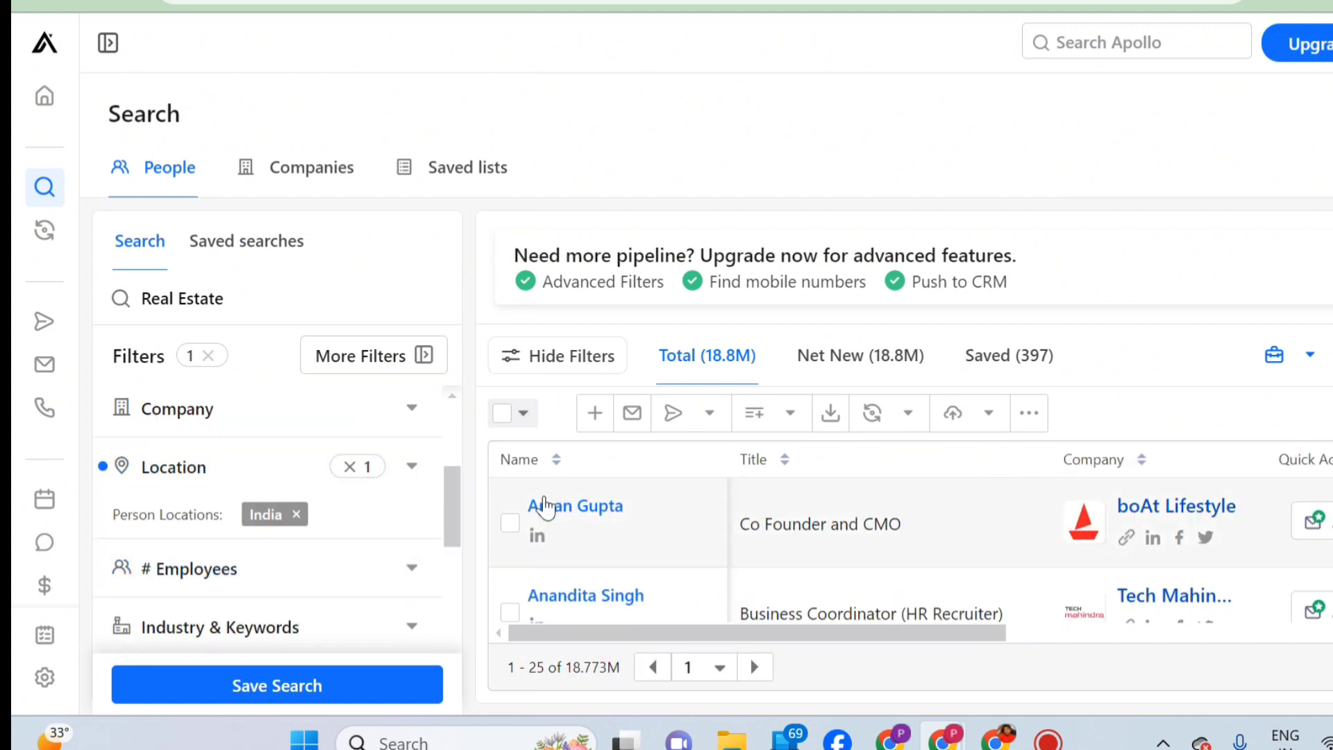
- Select 25 people from the search results using the advanced selection
{"action": "scroll", "coordinate": [684, 540], "scroll_direction": "right", "scroll_amount": 3}
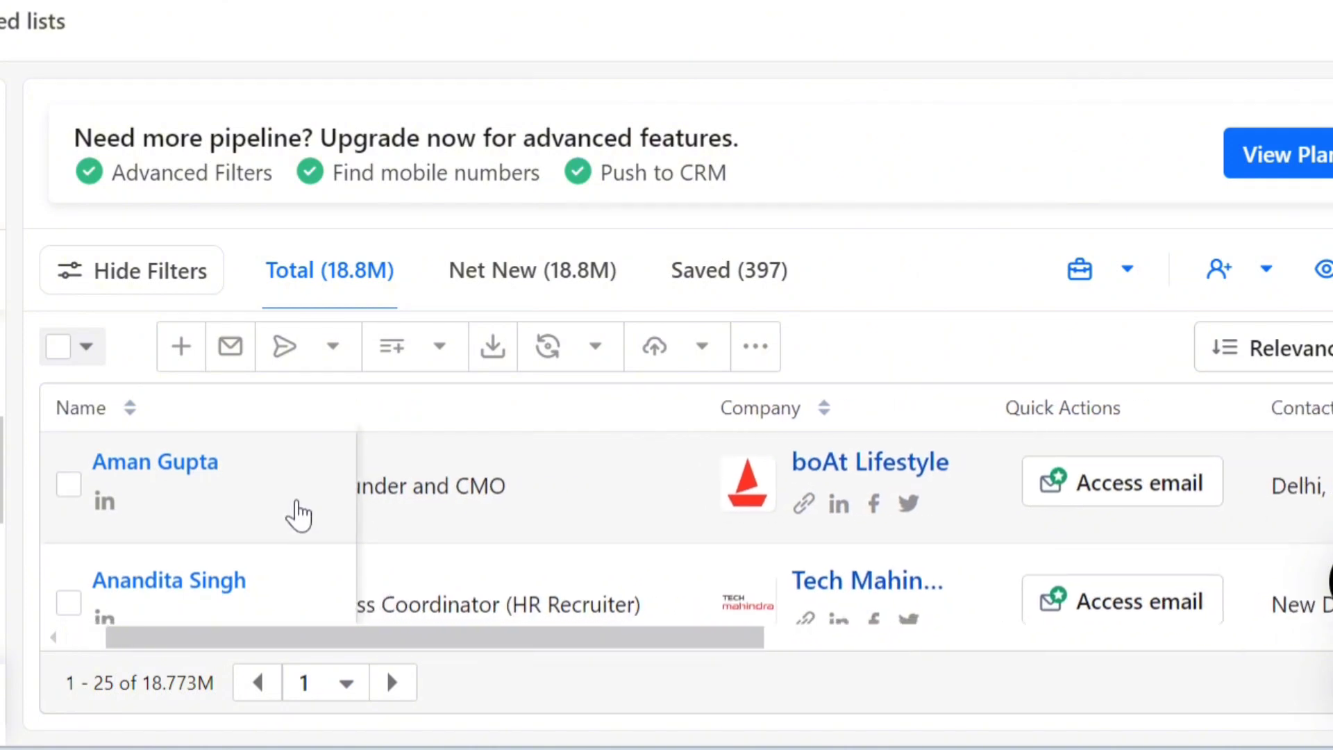
{"action": "scroll", "coordinate": [299, 514], "scroll_direction": "right", "scroll_amount": 5}
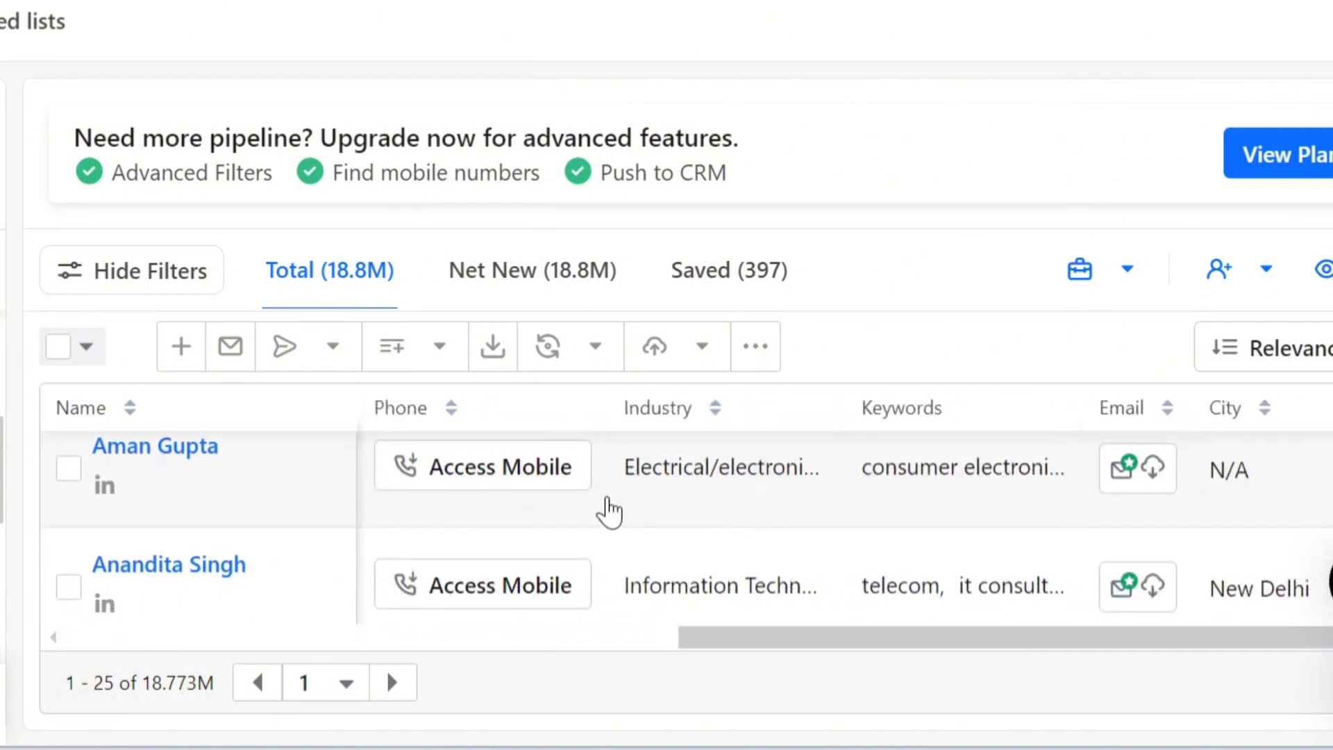
{"action": "scroll", "coordinate": [606, 512], "scroll_direction": "left", "scroll_amount": 5}
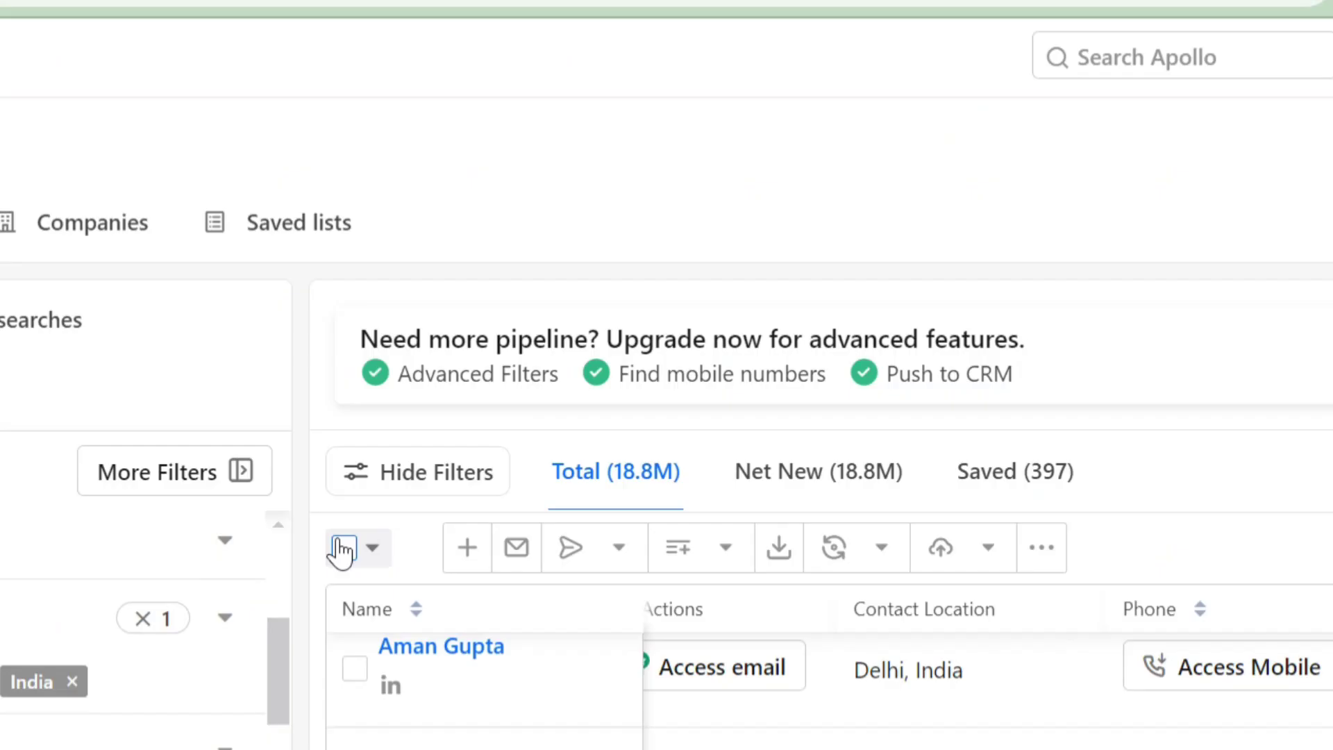
{"action": "left_click", "coordinate": [342, 548]}
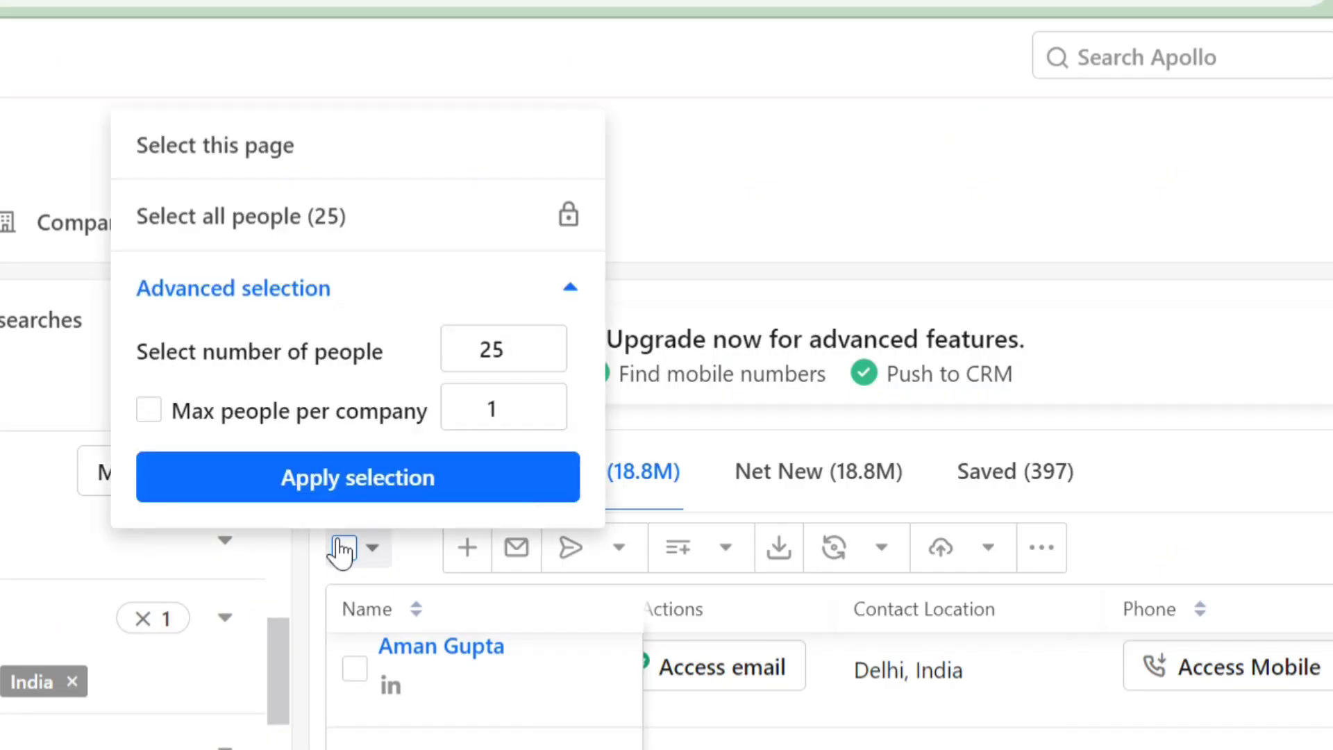
{"action": "left_click", "coordinate": [368, 479]}
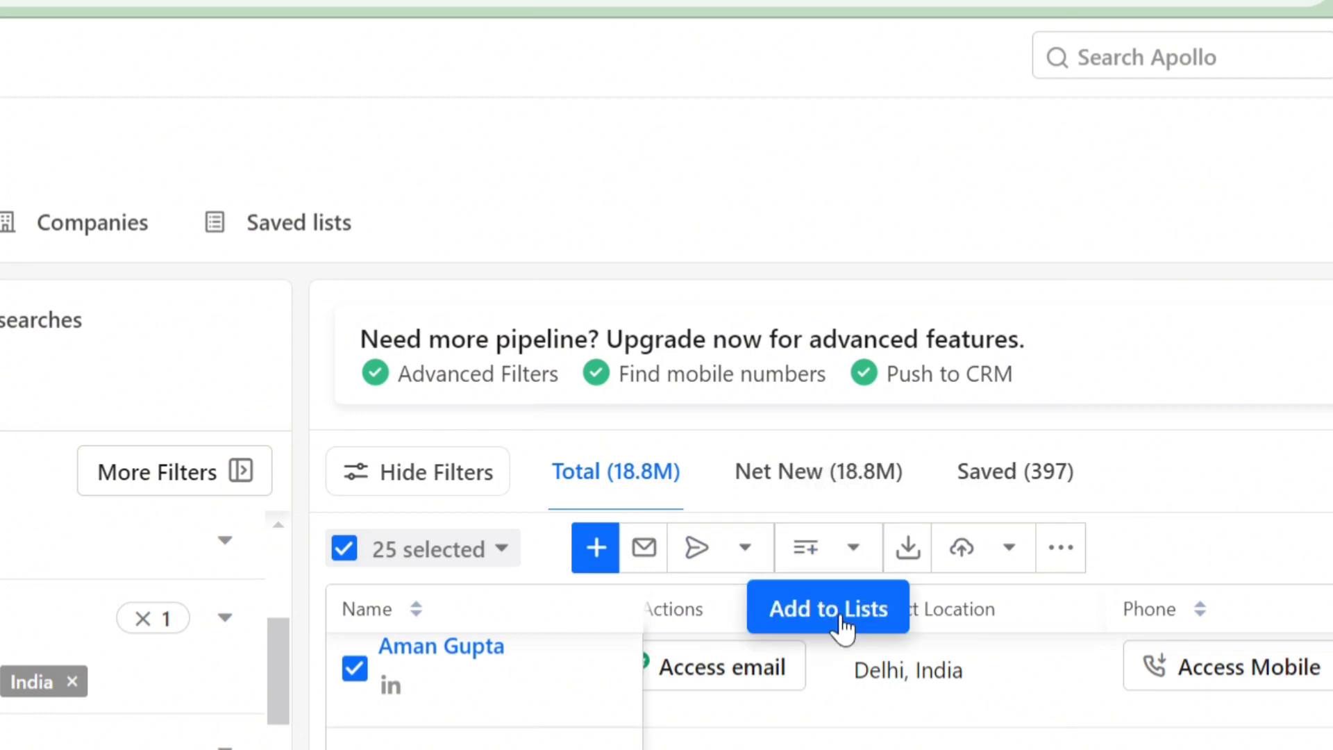
- Add the 25 selected people to a newly created list named "New" and save
{"action": "left_click", "coordinate": [842, 620]}
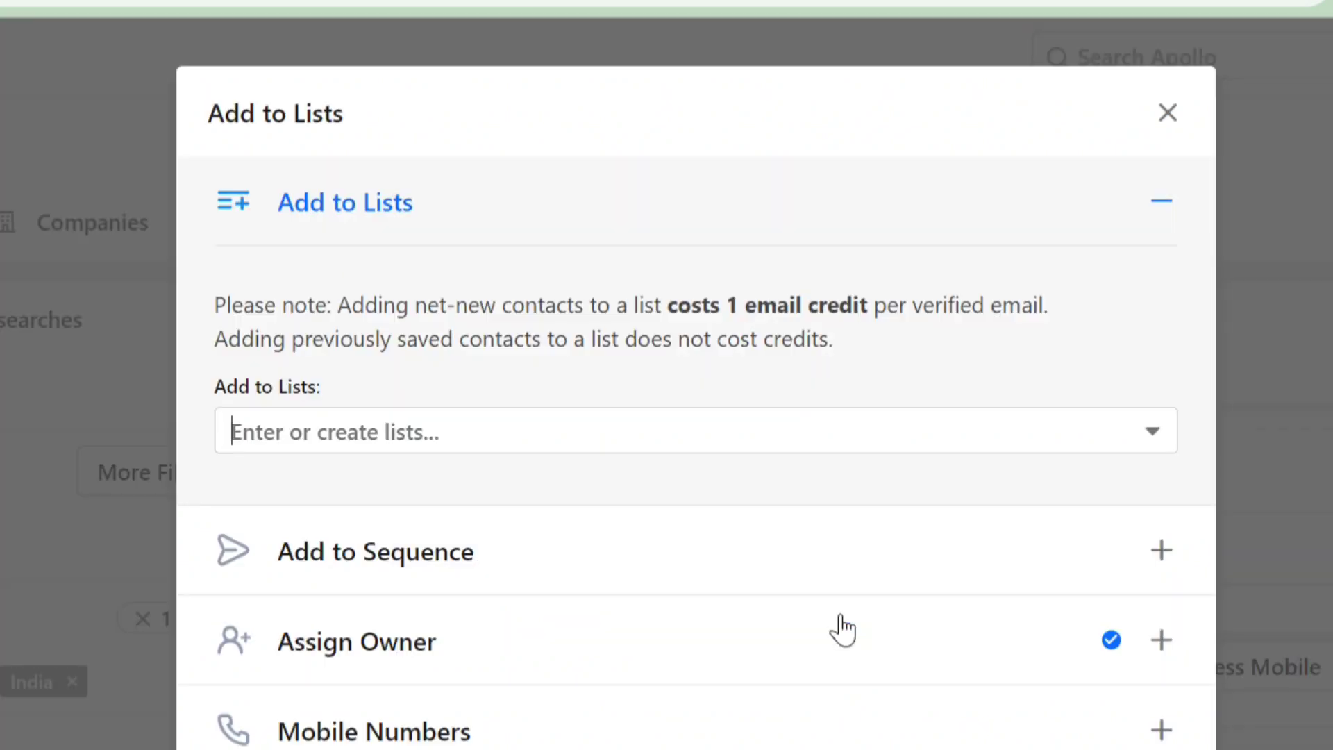
{"action": "left_click", "coordinate": [692, 416]}
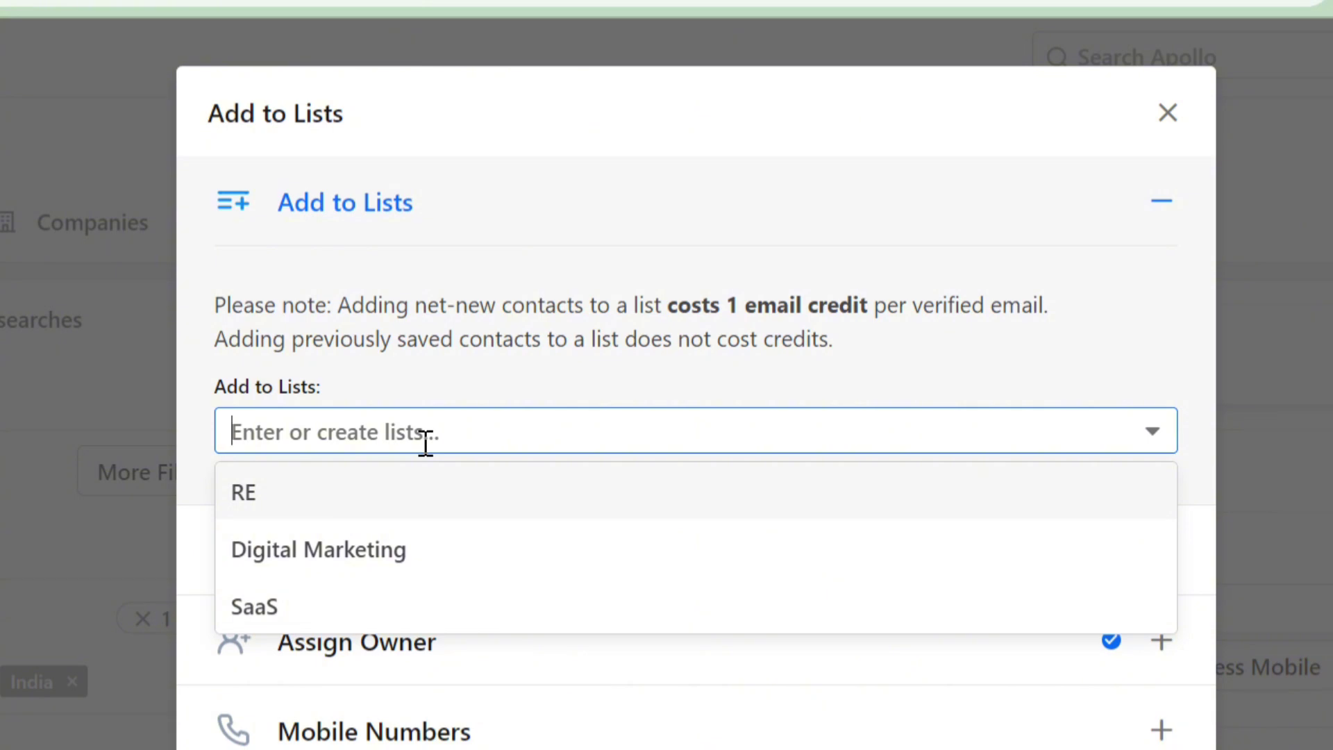
{"action": "type", "text": "New"}
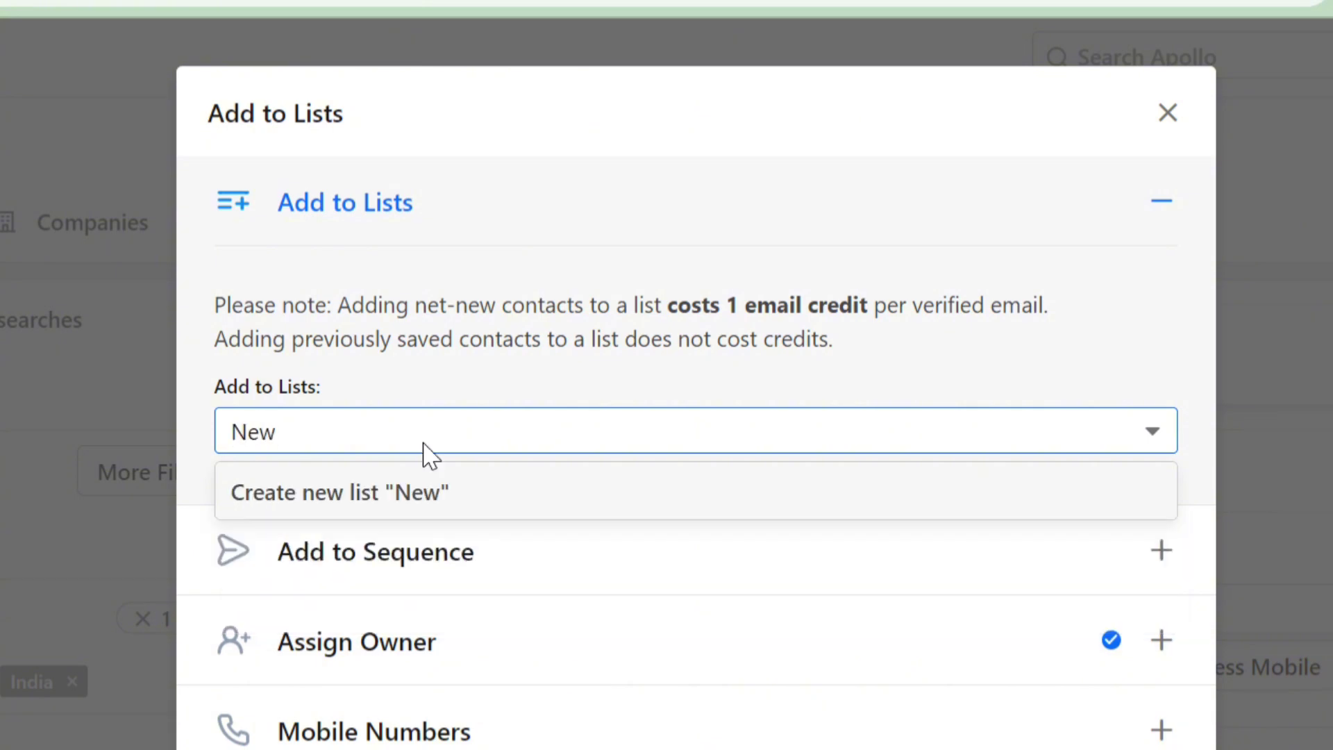
{"action": "left_click", "coordinate": [413, 490]}
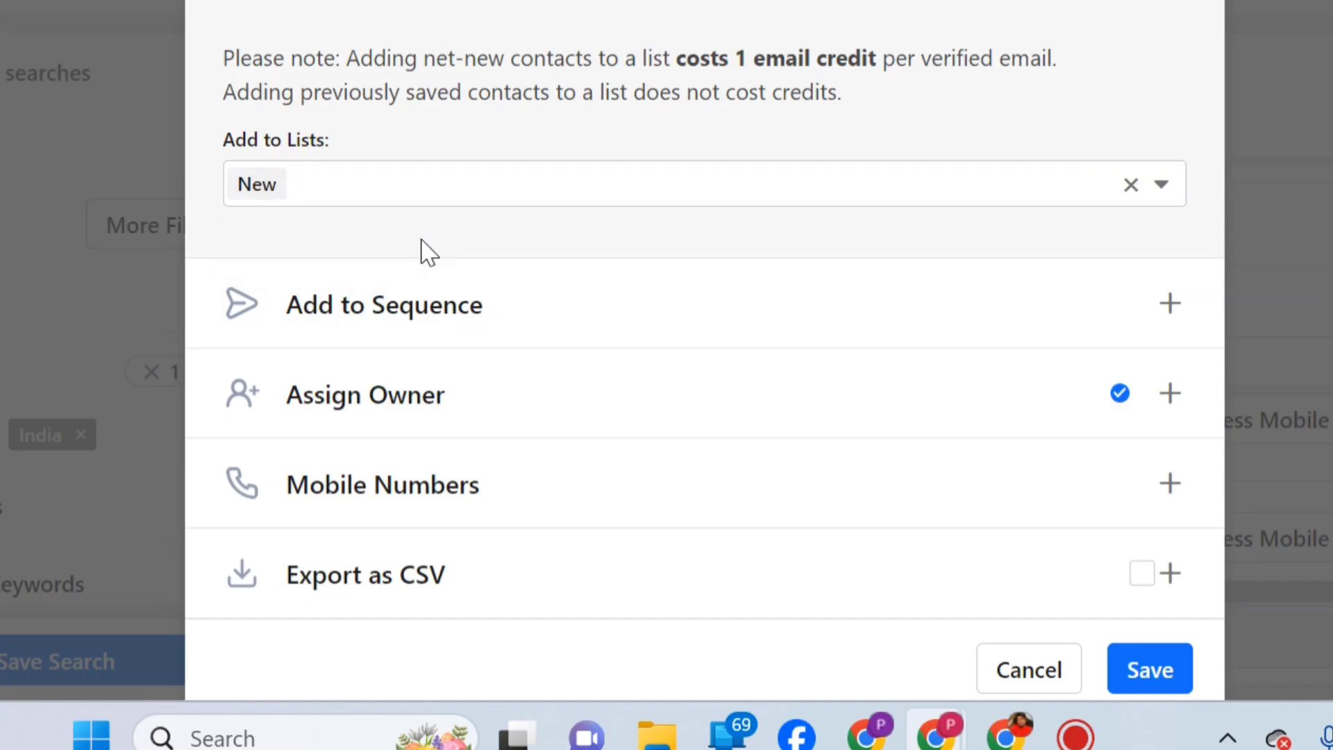
{"action": "left_click", "coordinate": [1171, 684]}
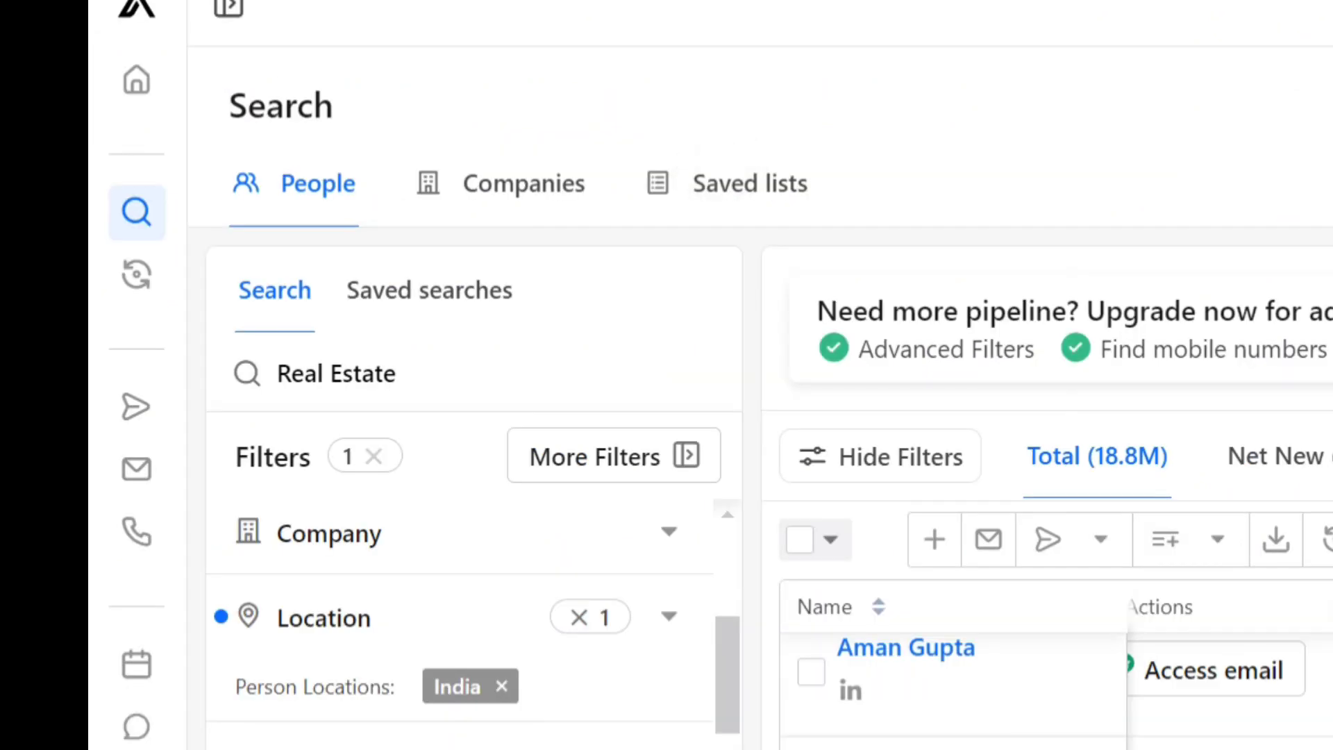
- Open the saved list "New" and examine its contacts' columns, from title and company through to email
{"action": "left_click", "coordinate": [750, 183]}
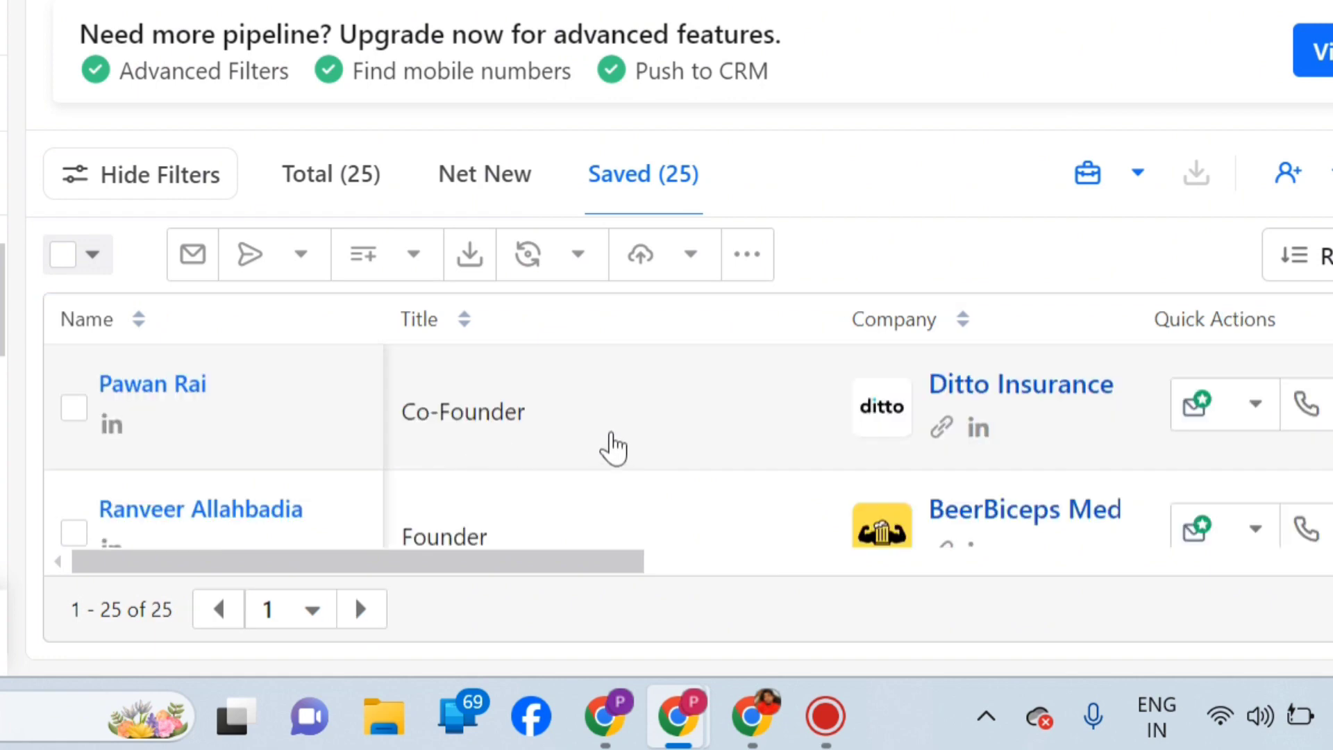
{"action": "scroll", "coordinate": [614, 448], "scroll_direction": "right", "scroll_amount": 3}
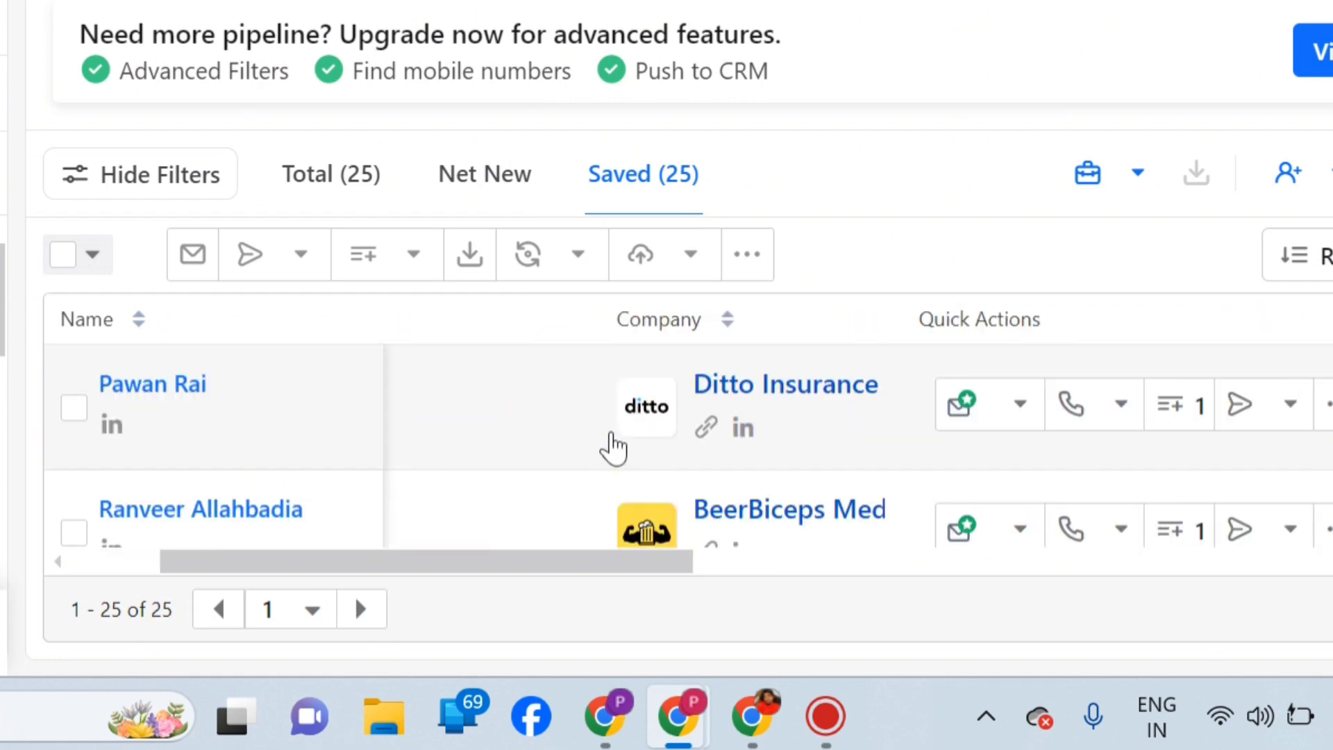
{"action": "scroll", "coordinate": [613, 448], "scroll_direction": "right", "scroll_amount": 3}
{"action": "scroll", "coordinate": [614, 448], "scroll_direction": "right", "scroll_amount": 3}
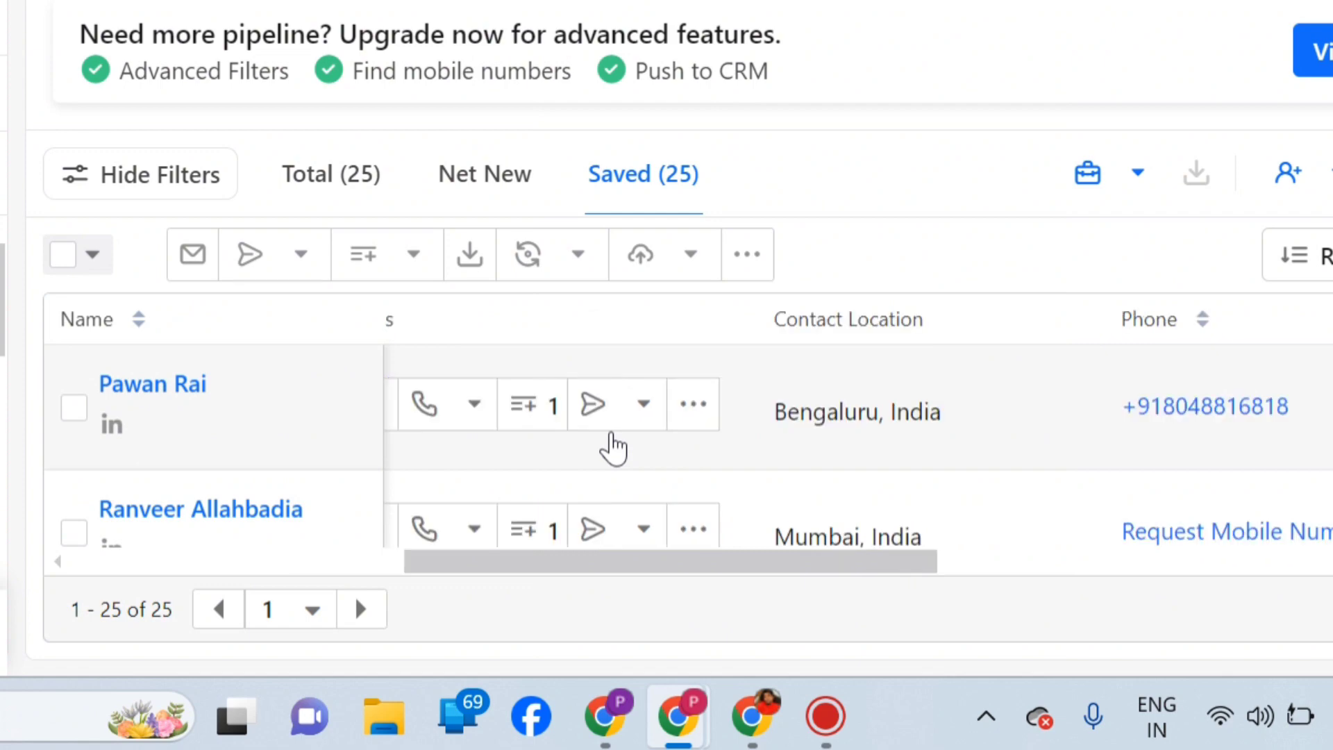
{"action": "scroll", "coordinate": [613, 448], "scroll_direction": "right", "scroll_amount": 5}
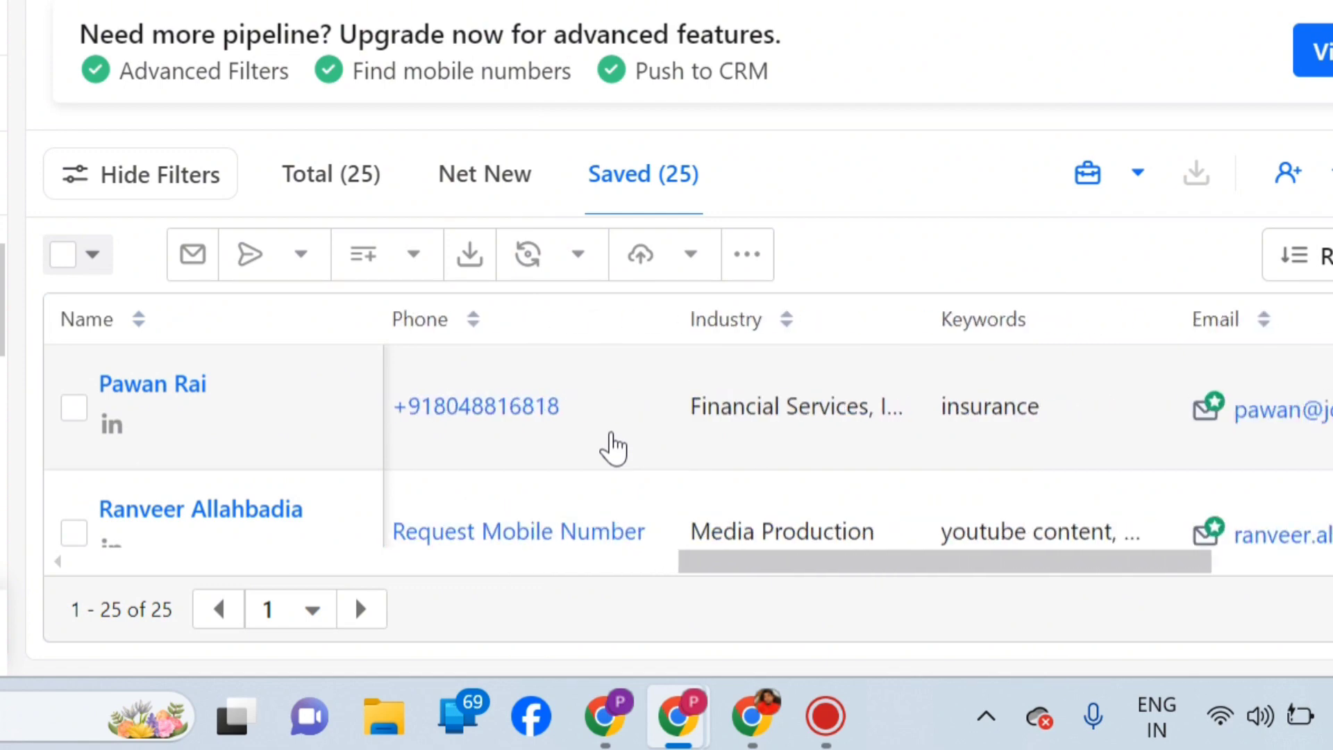
{"action": "scroll", "coordinate": [614, 448], "scroll_direction": "right", "scroll_amount": 2}
{"action": "scroll", "coordinate": [613, 448], "scroll_direction": "left", "scroll_amount": 6}
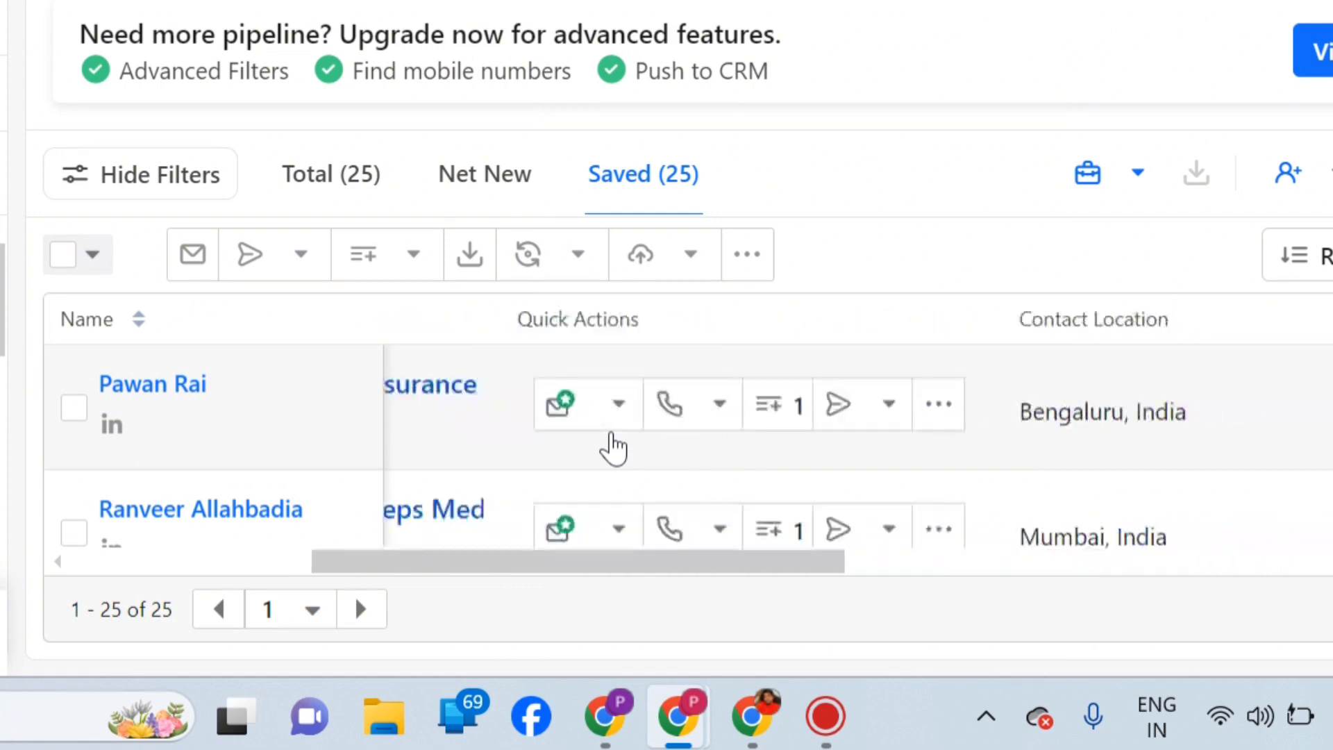
{"action": "scroll", "coordinate": [614, 447], "scroll_direction": "left", "scroll_amount": 3}
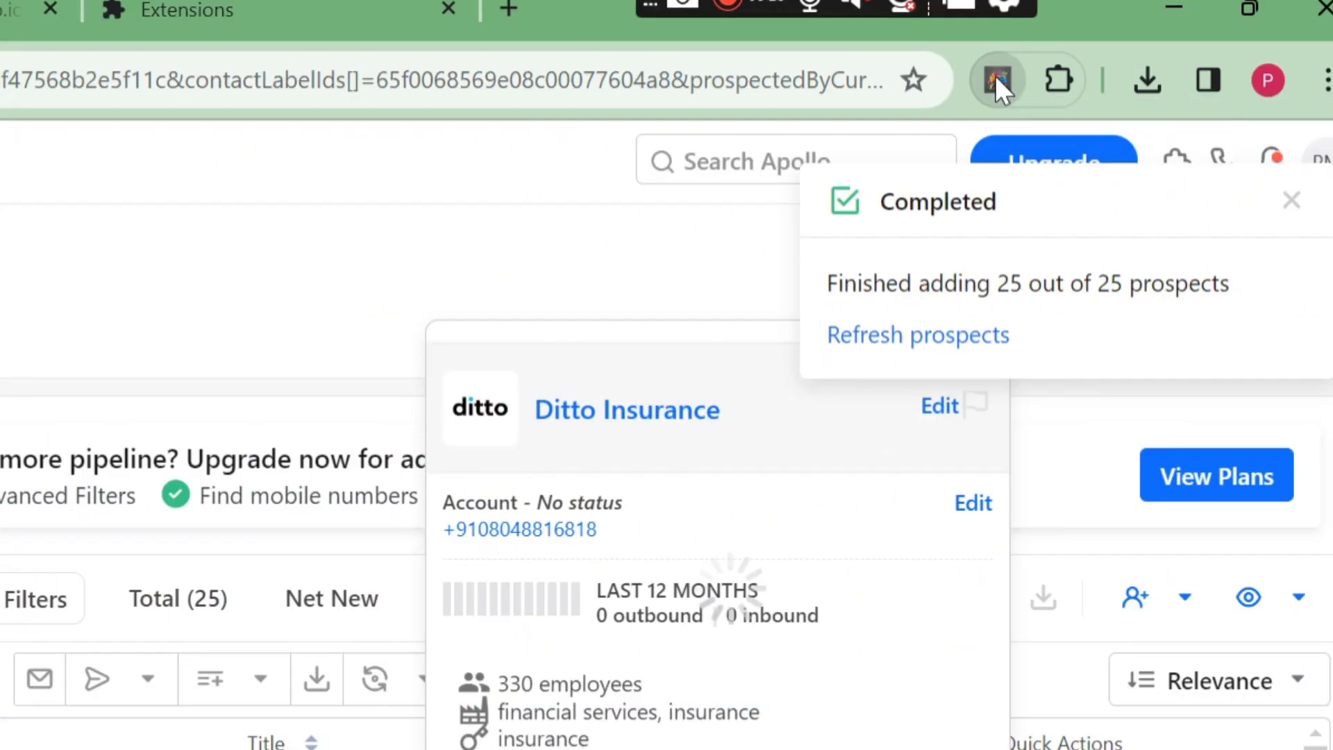
- Check the "New" list's contact and page counts in the MSB Easy Scrape extension, and close the extension
{"action": "left_click", "coordinate": [994, 76]}
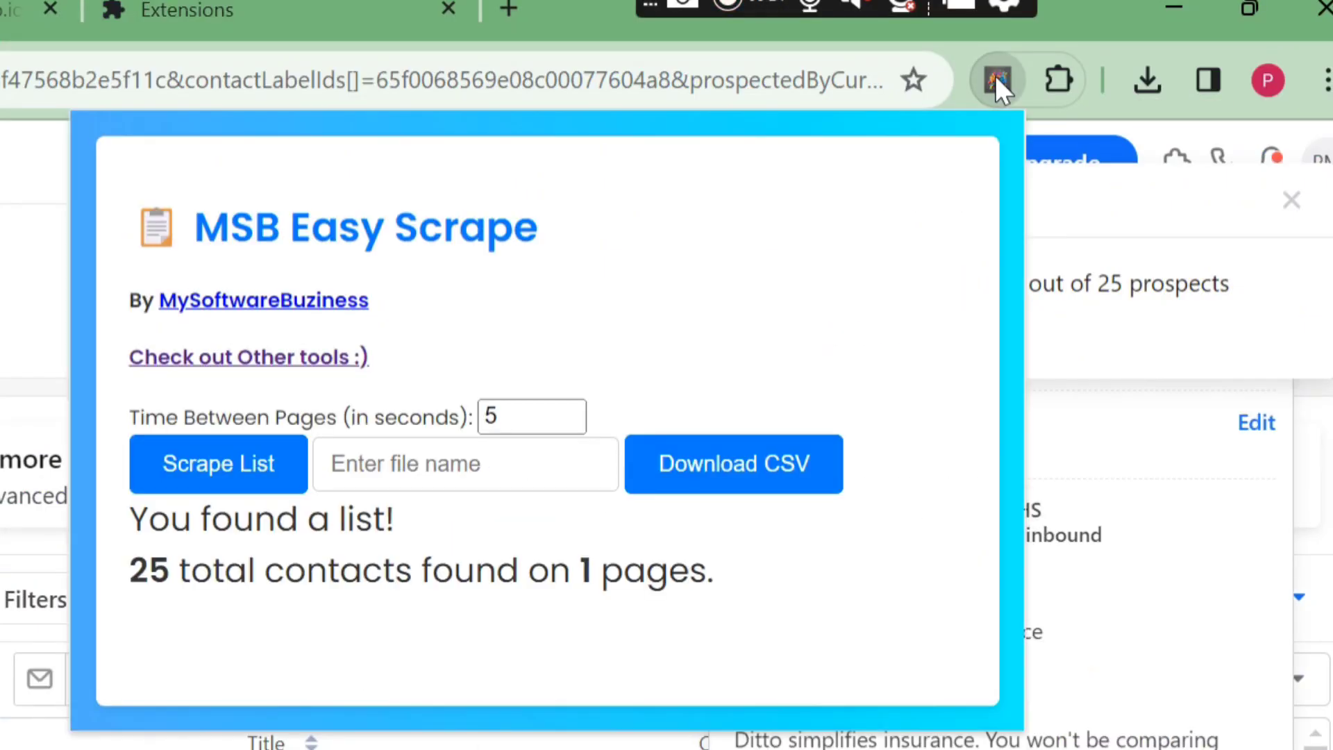
{"action": "left_click", "coordinate": [994, 76]}
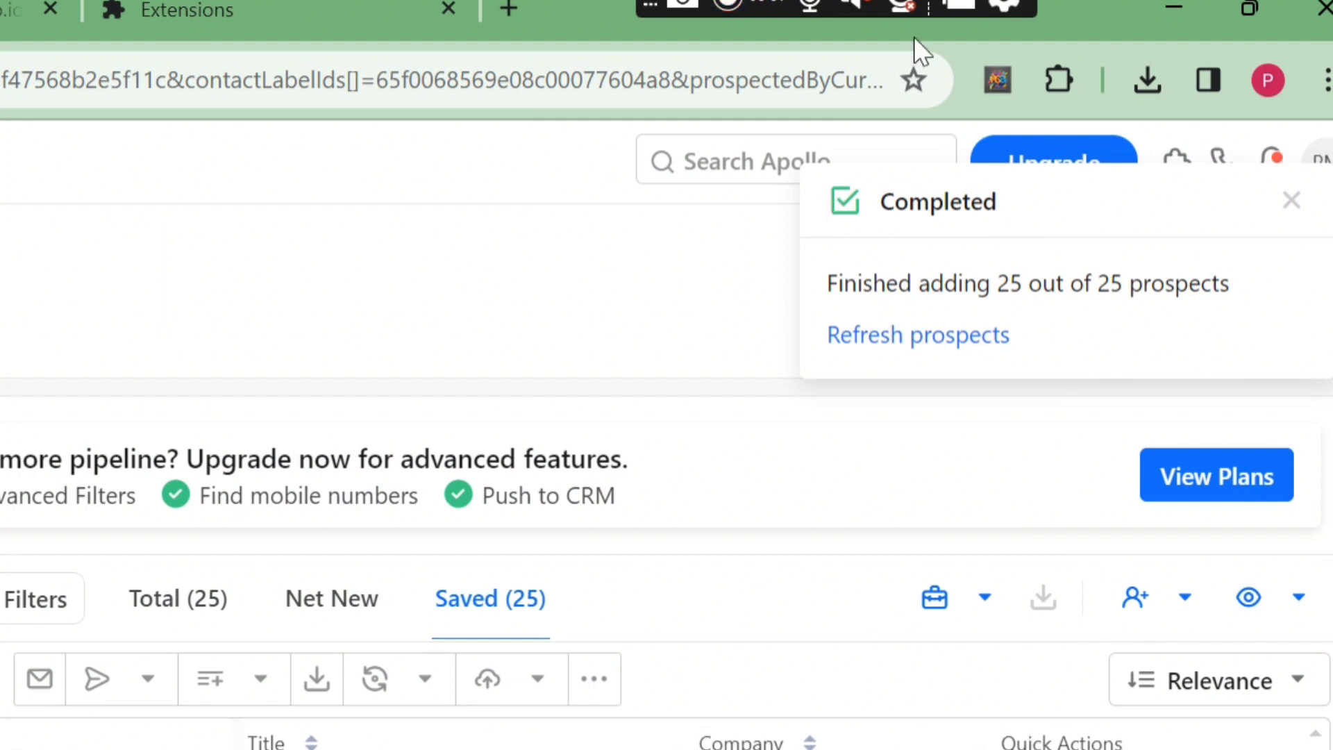
{"action": "left_click", "coordinate": [997, 80]}
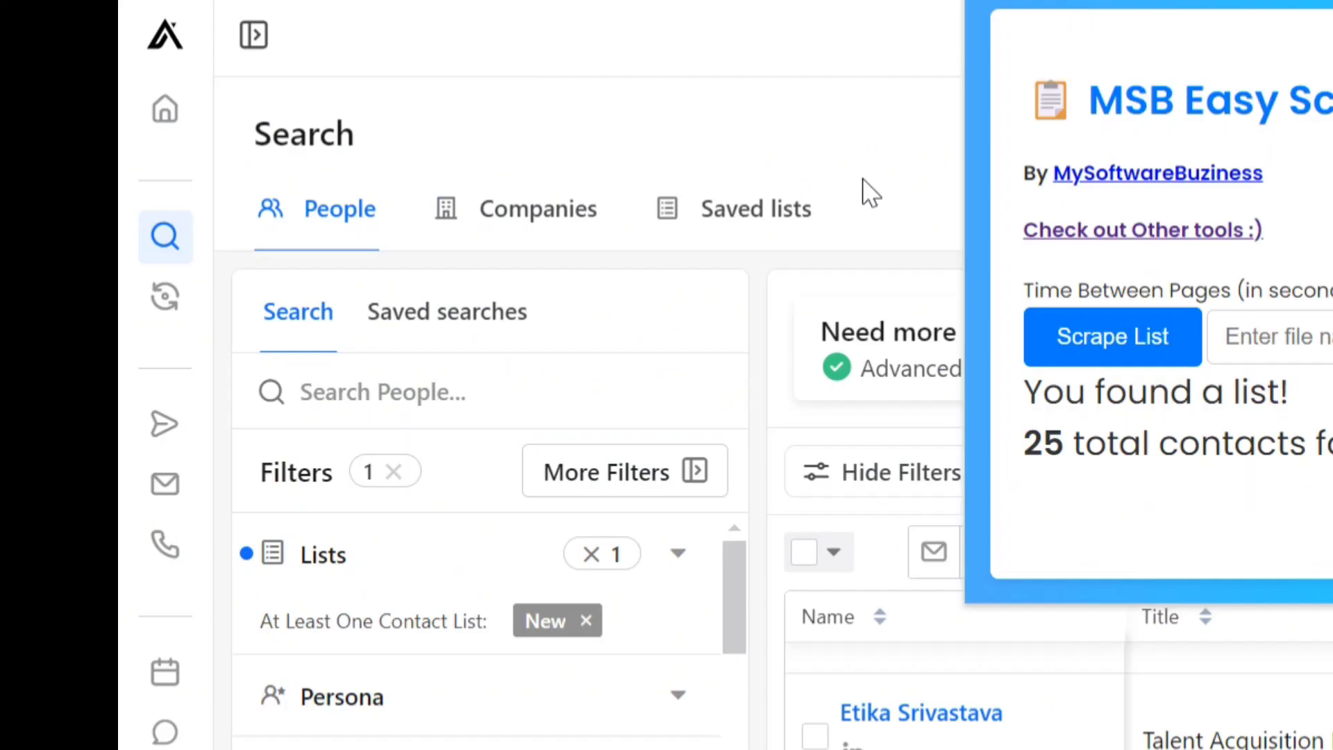
{"action": "left_click", "coordinate": [862, 178]}
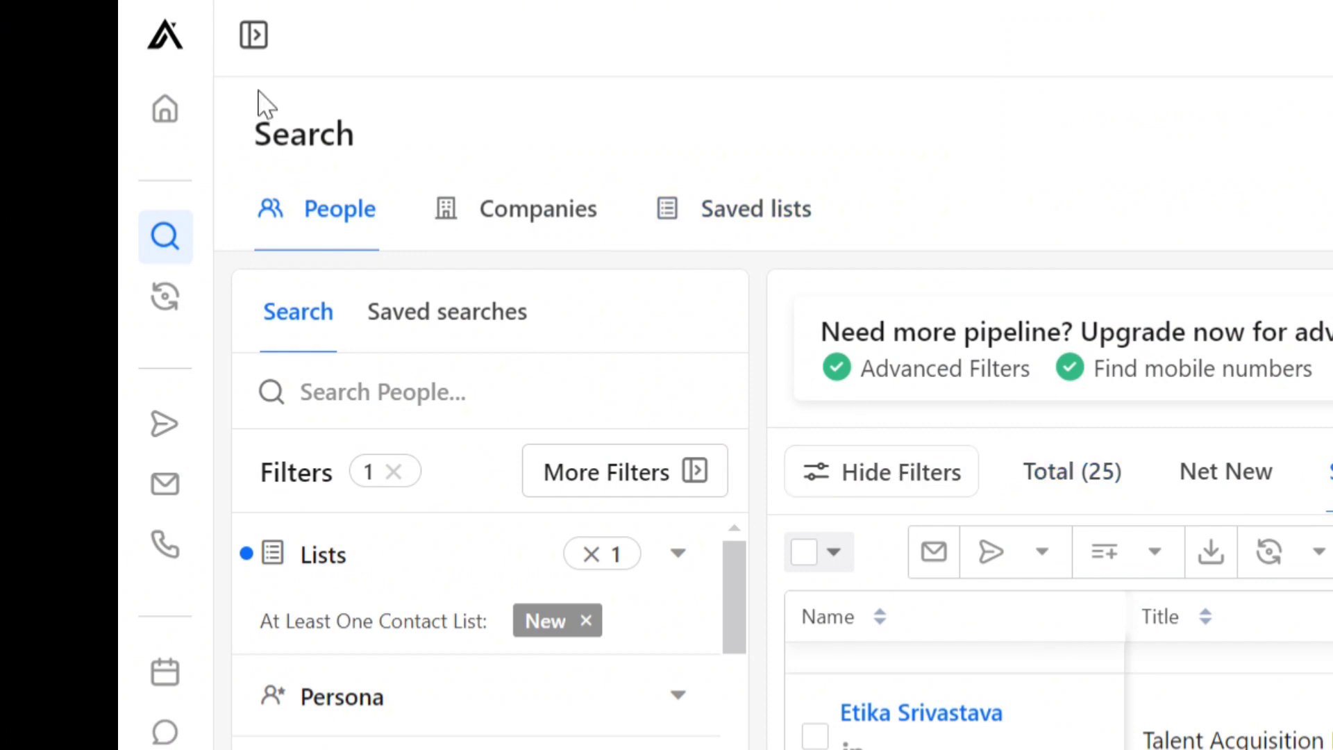
- Return to the people search and select 25 people using the advanced selection
{"action": "key", "text": "alt+Left"}
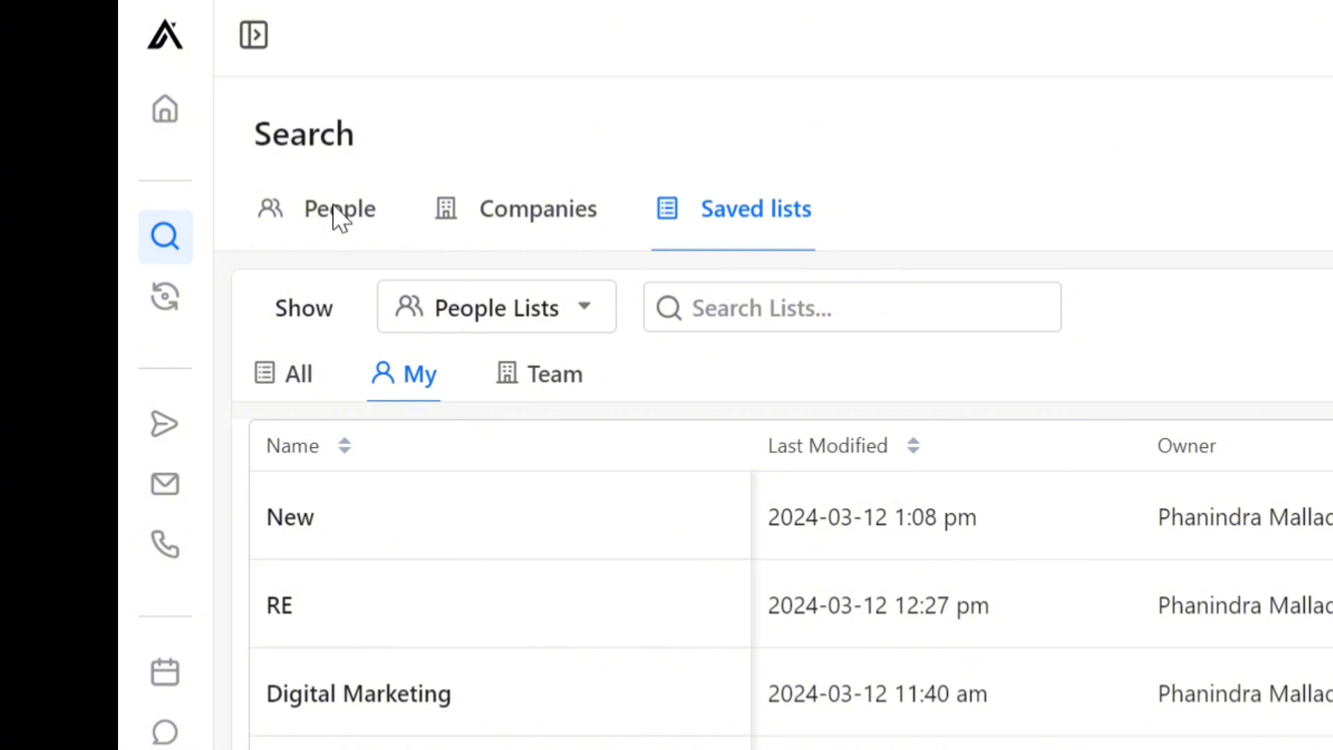
{"action": "left_click", "coordinate": [339, 220]}
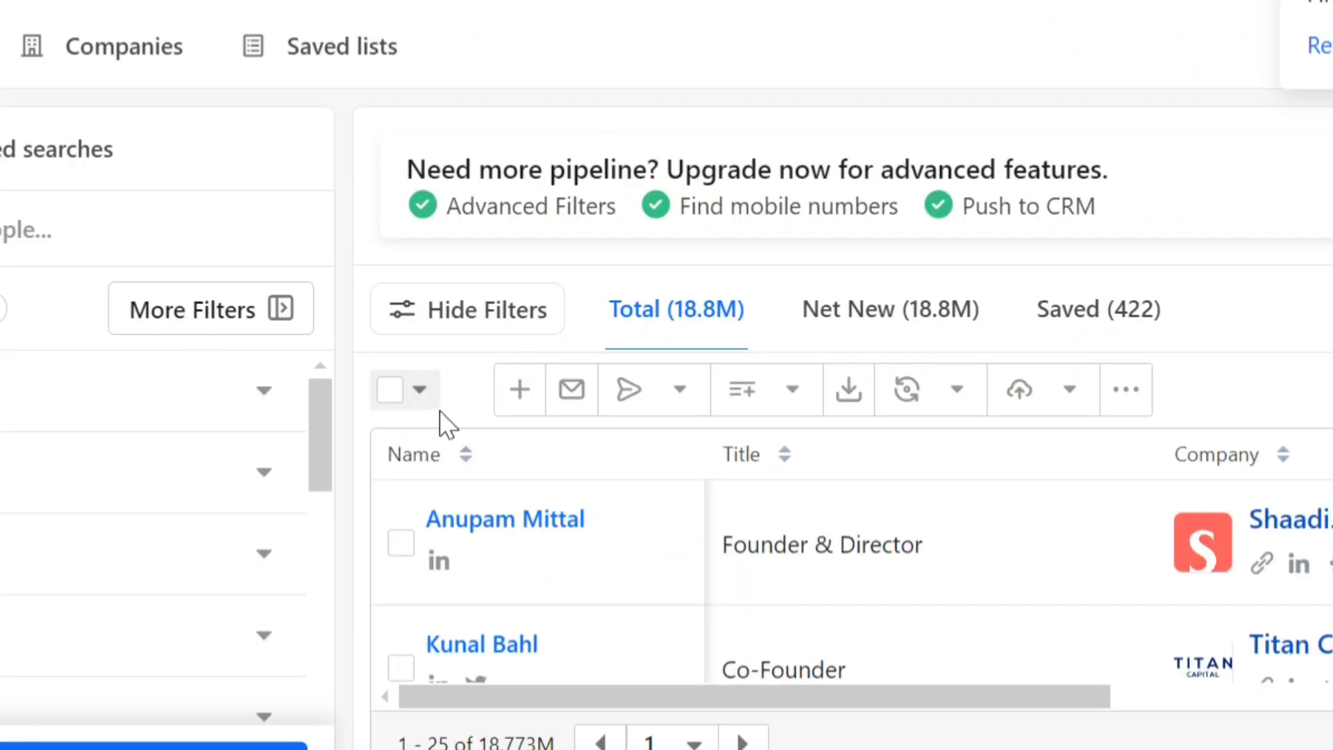
{"action": "left_click", "coordinate": [393, 412]}
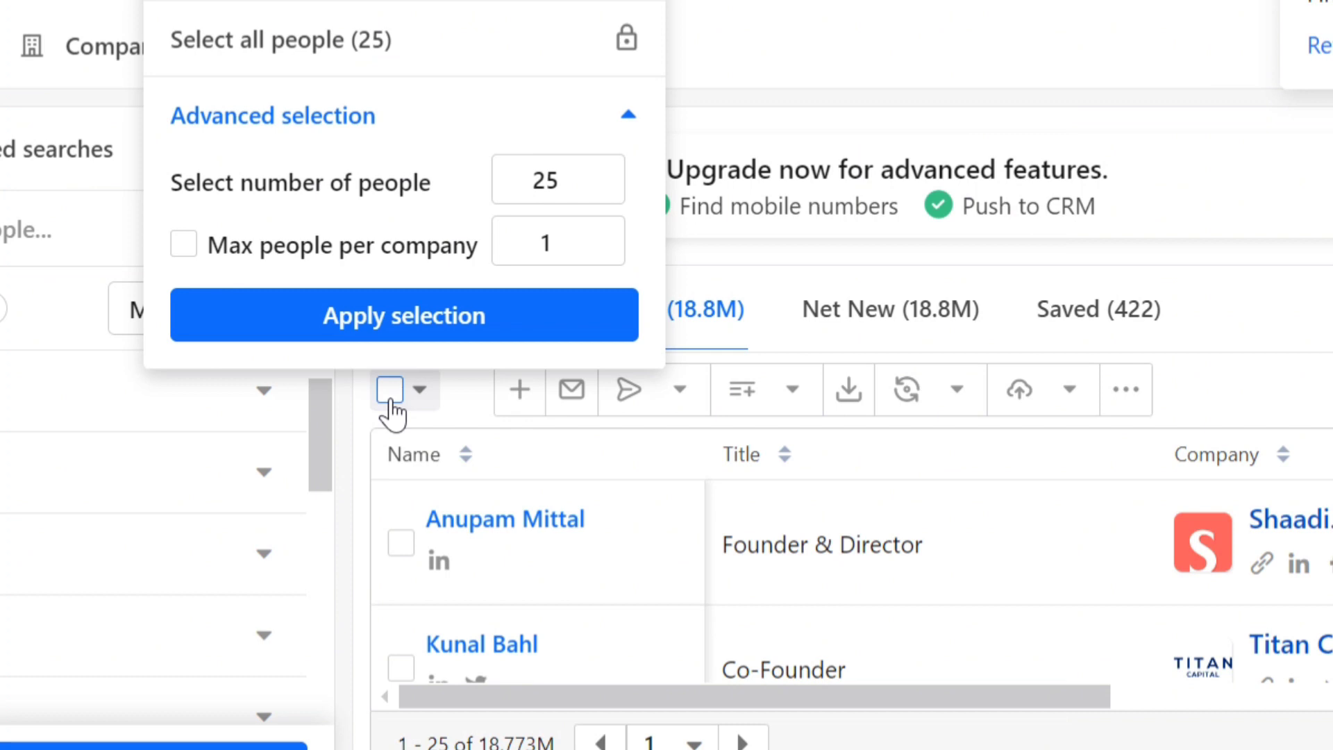
{"action": "left_click", "coordinate": [412, 321]}
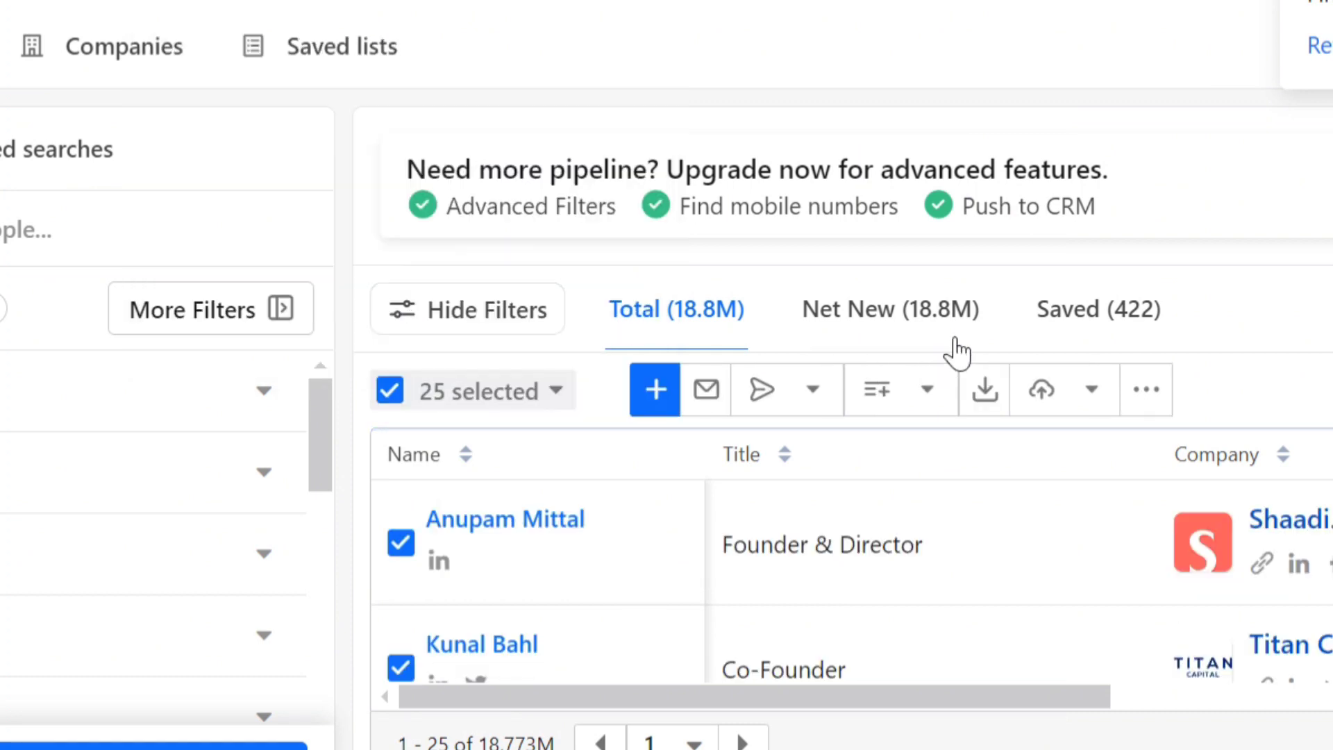
- Add the selected people to the existing list "New" and save
{"action": "left_click", "coordinate": [928, 390]}
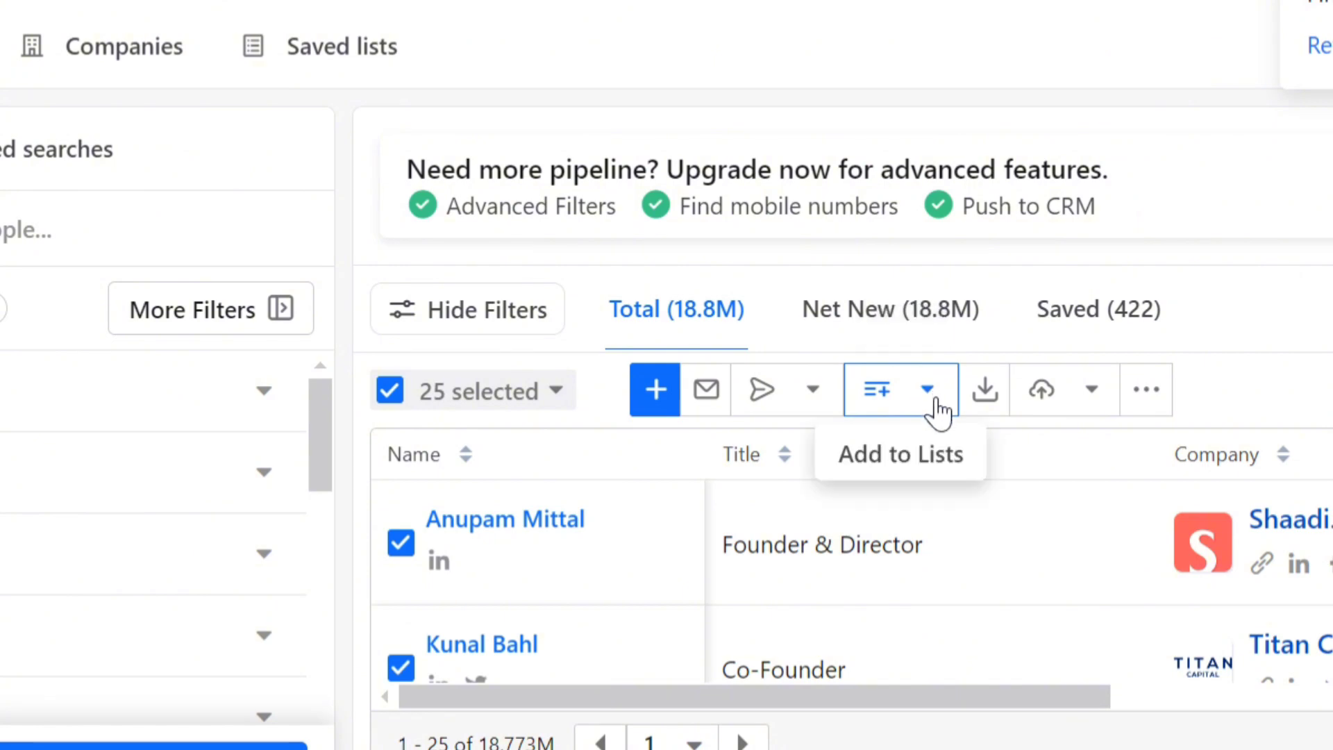
{"action": "left_click", "coordinate": [911, 453]}
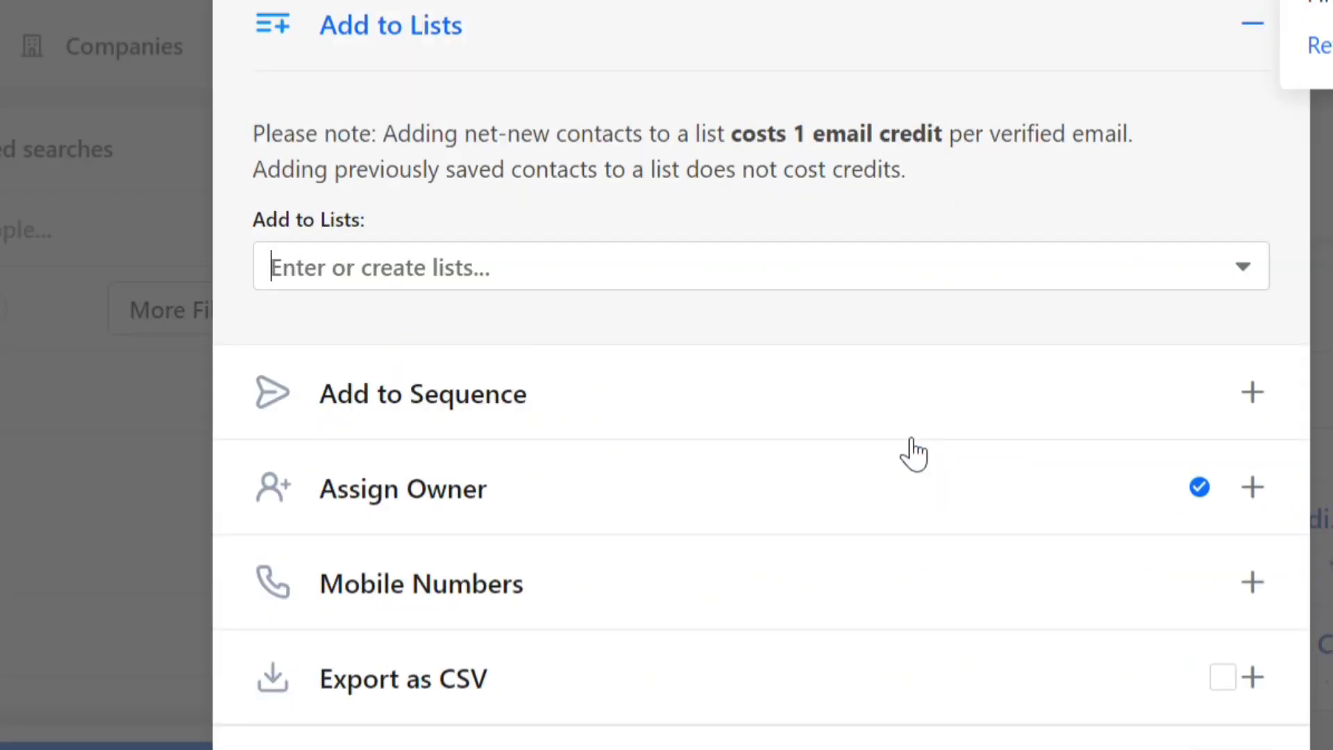
{"action": "left_click", "coordinate": [820, 276]}
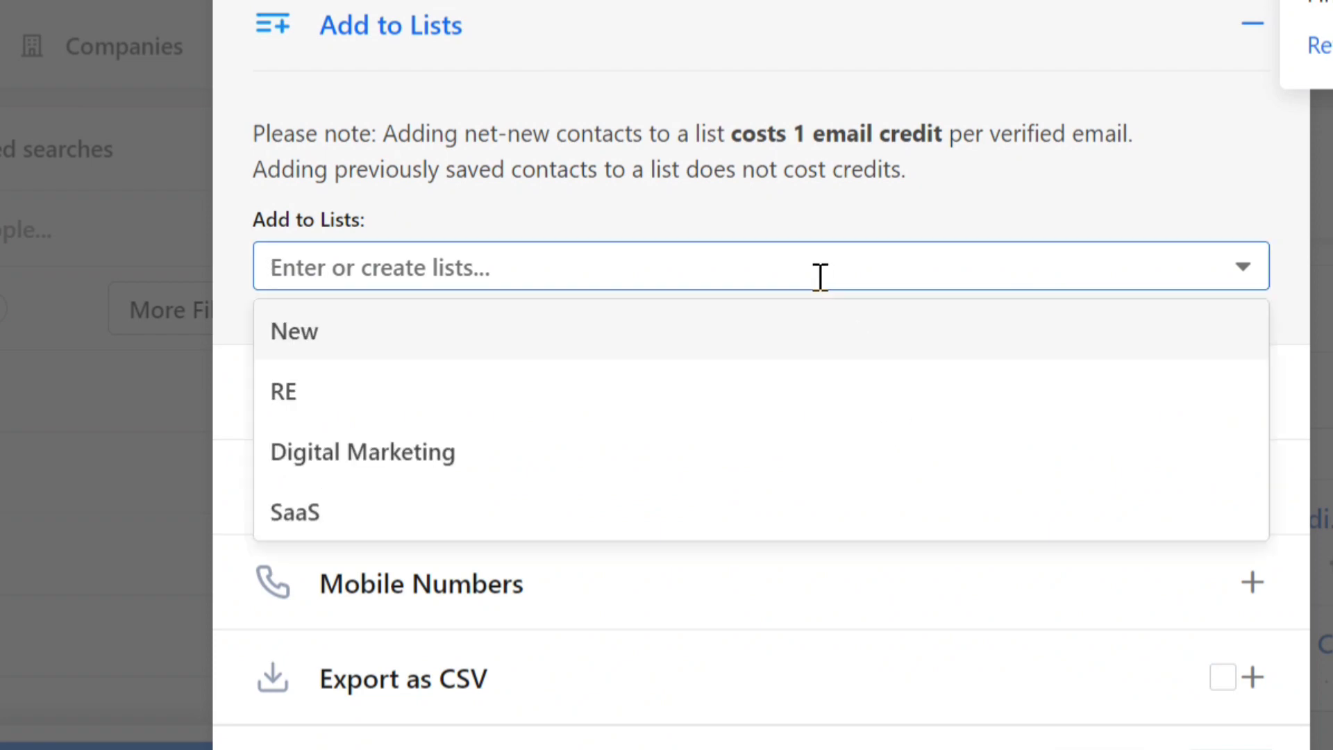
{"action": "left_click", "coordinate": [679, 339]}
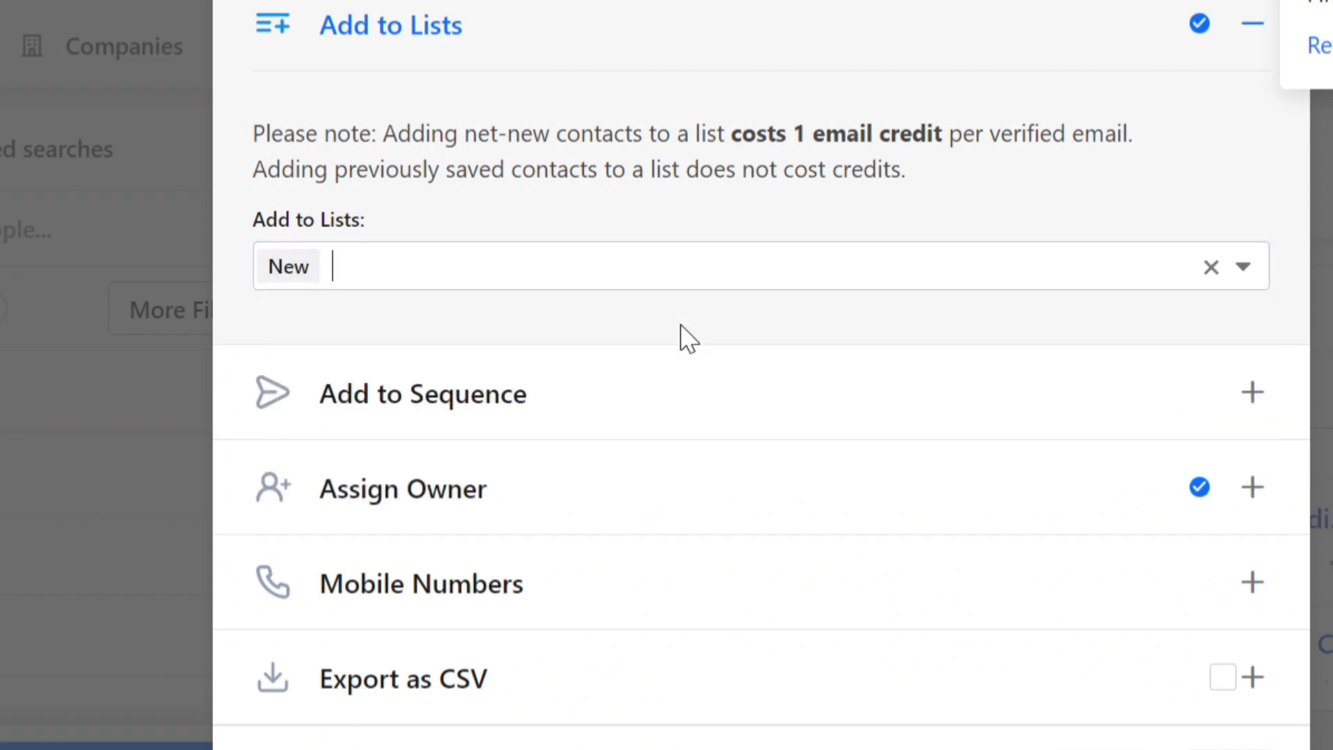
{"action": "left_click", "coordinate": [1188, 712]}
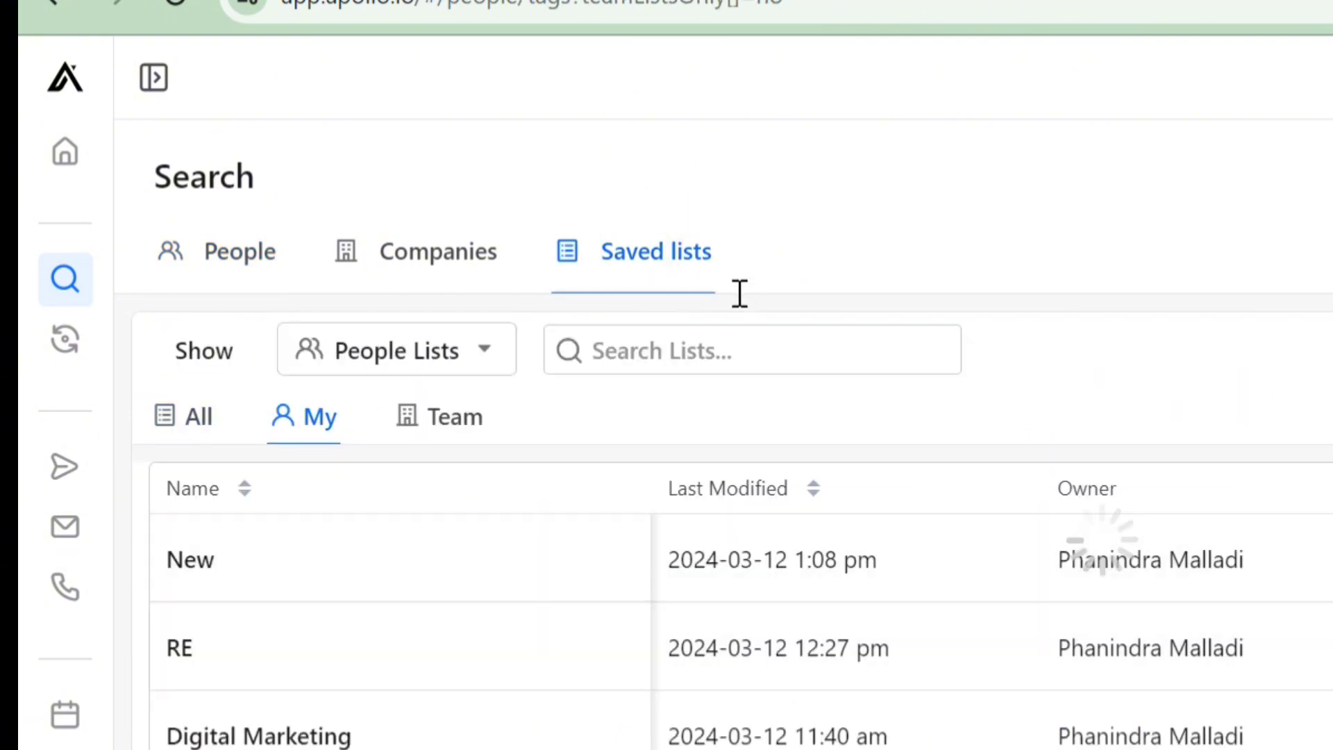
- Open the saved list "New" and bring up the MSB Easy Scrape extension on it
{"action": "left_click", "coordinate": [211, 585]}
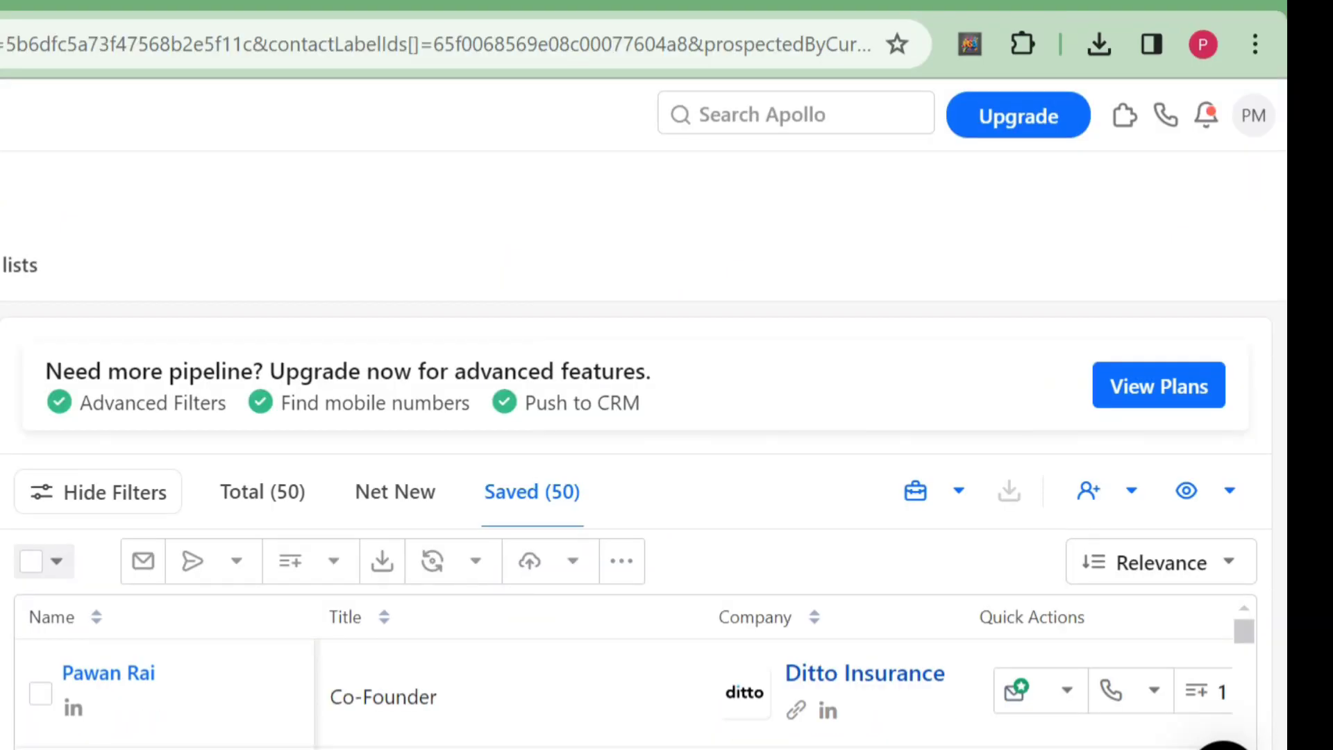
{"action": "left_click", "coordinate": [970, 44]}
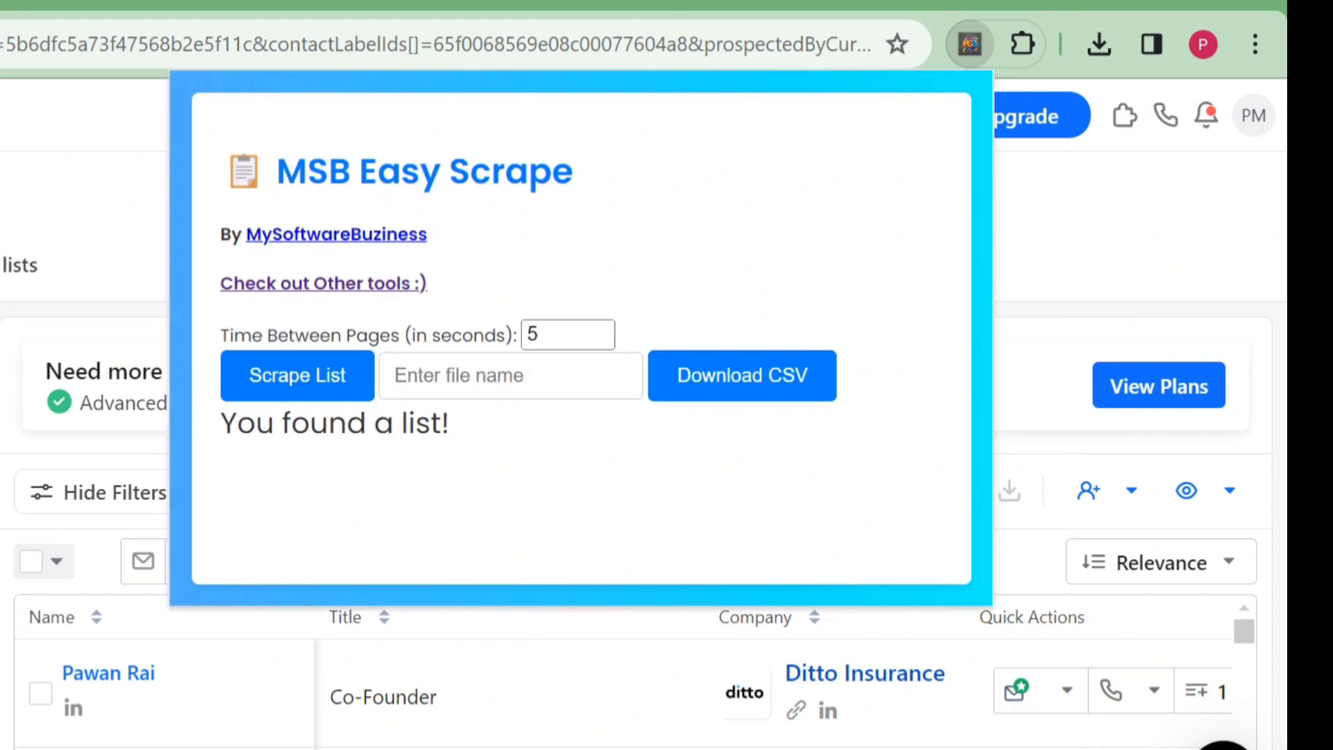
{"action": "key", "text": "Escape"}
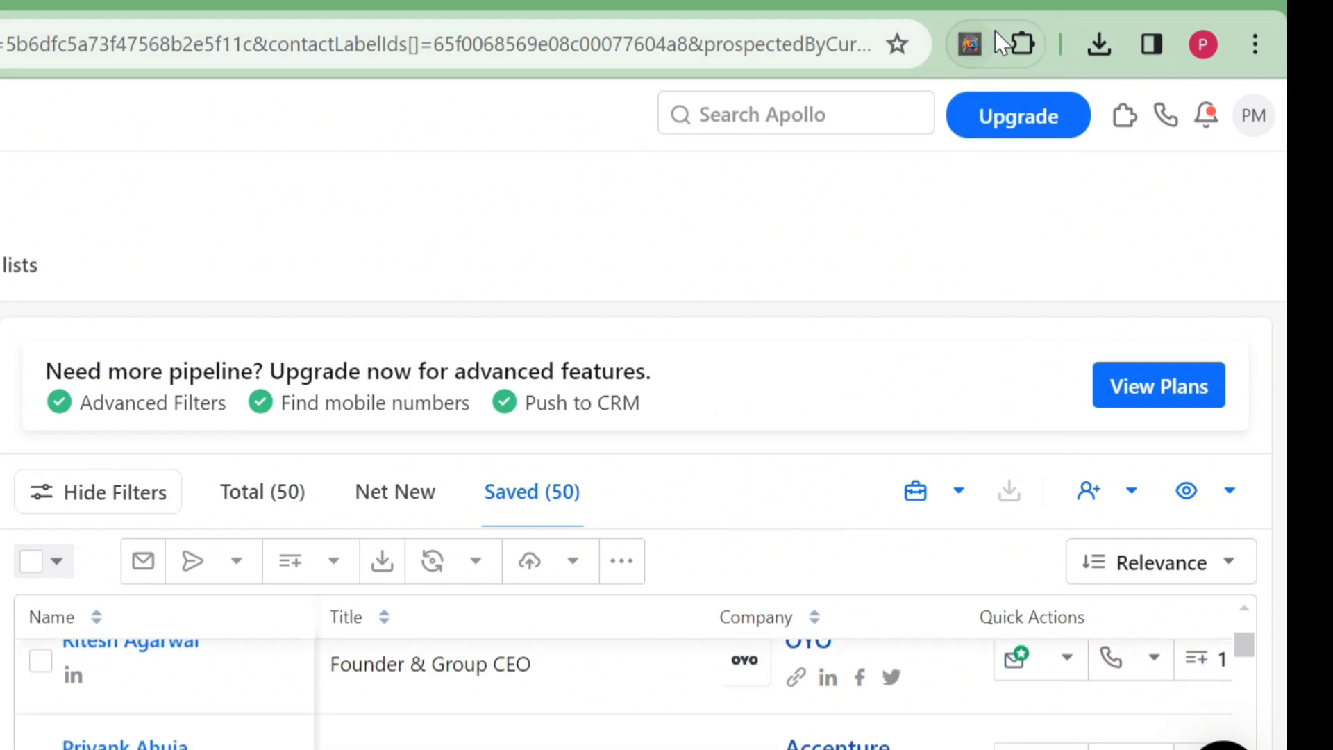
{"action": "left_click", "coordinate": [971, 44]}
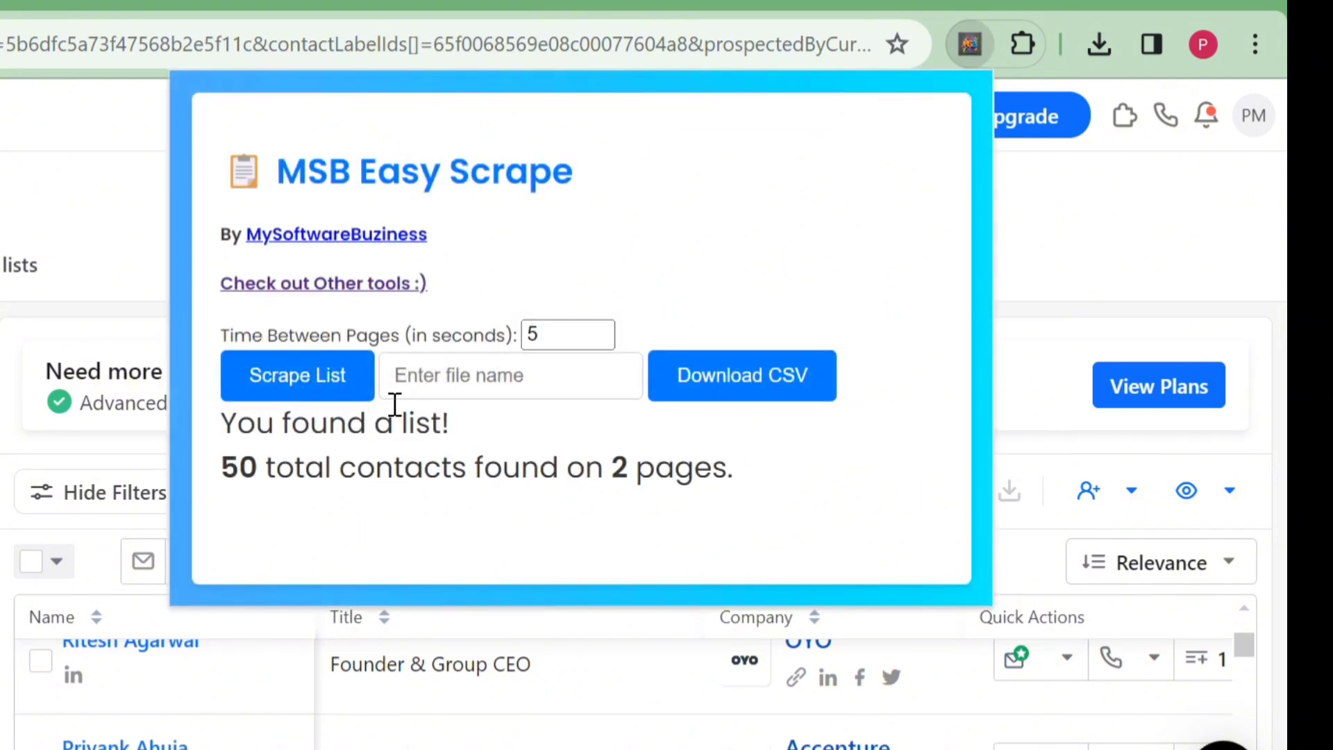
- Scrape the list with "Test" as the file name and download the scraped contacts as a CSV
{"action": "left_click", "coordinate": [517, 386]}
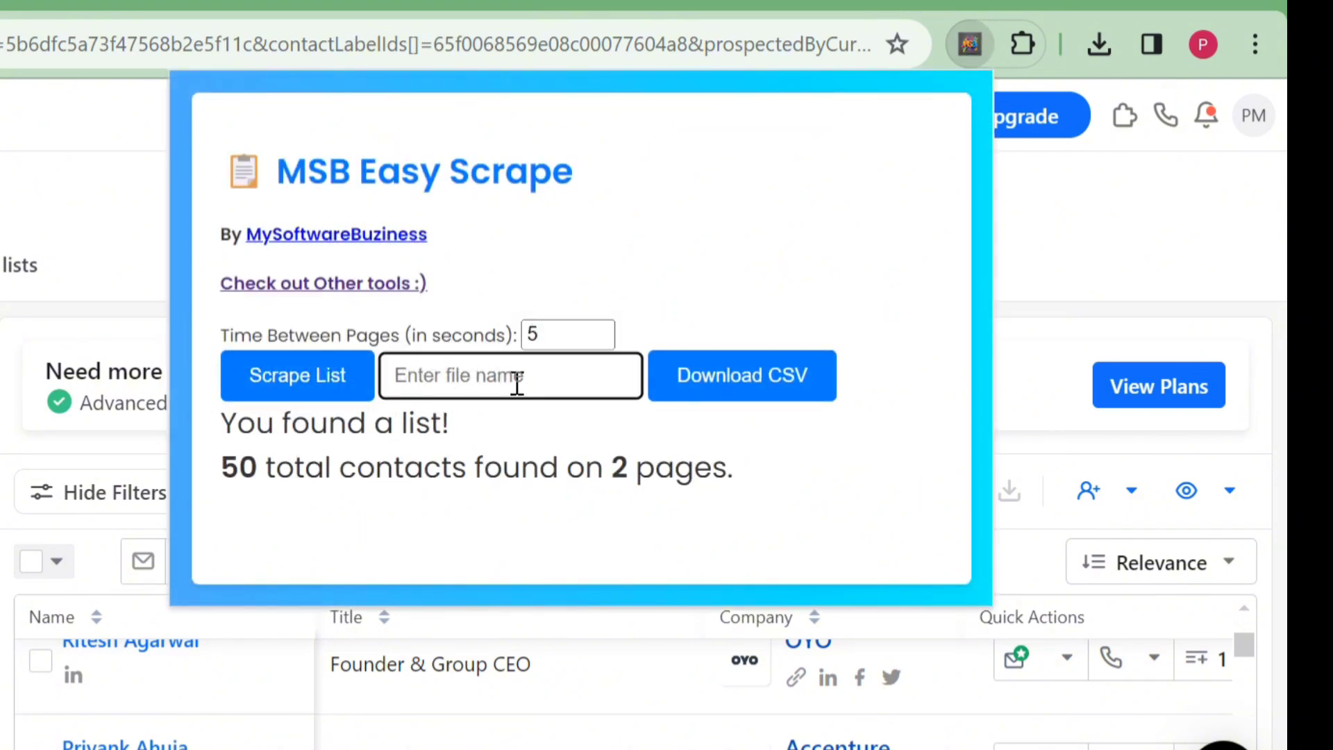
{"action": "type", "text": "Test"}
{"action": "left_click", "coordinate": [253, 380]}
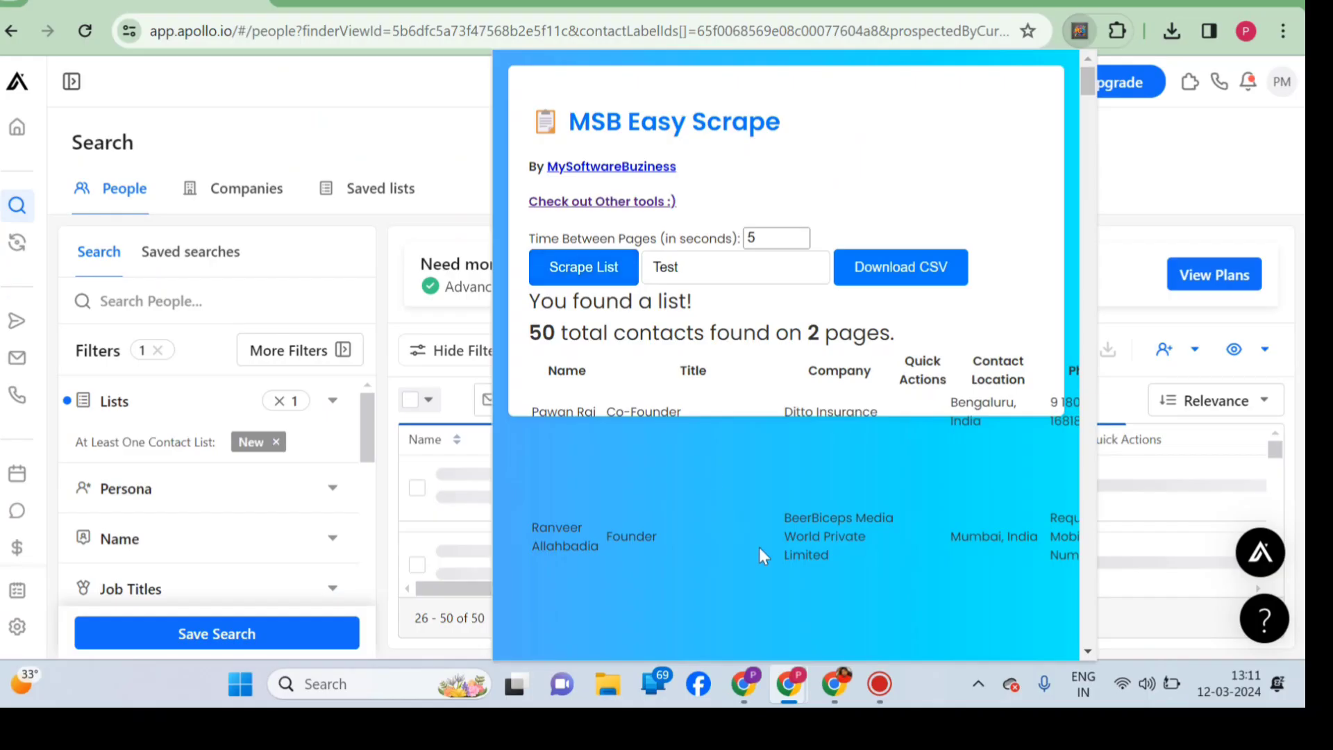
{"action": "scroll", "coordinate": [759, 547], "scroll_direction": "down", "scroll_amount": 2}
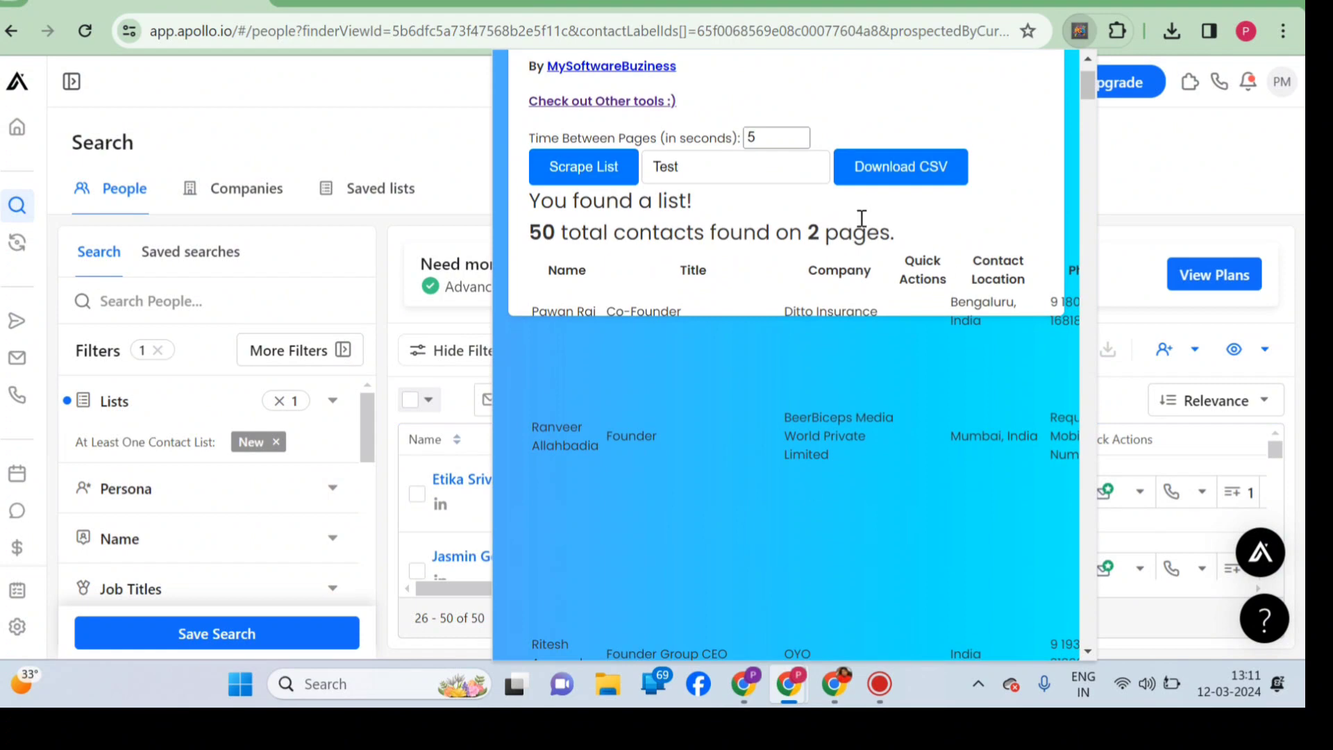
{"action": "left_click", "coordinate": [900, 181]}
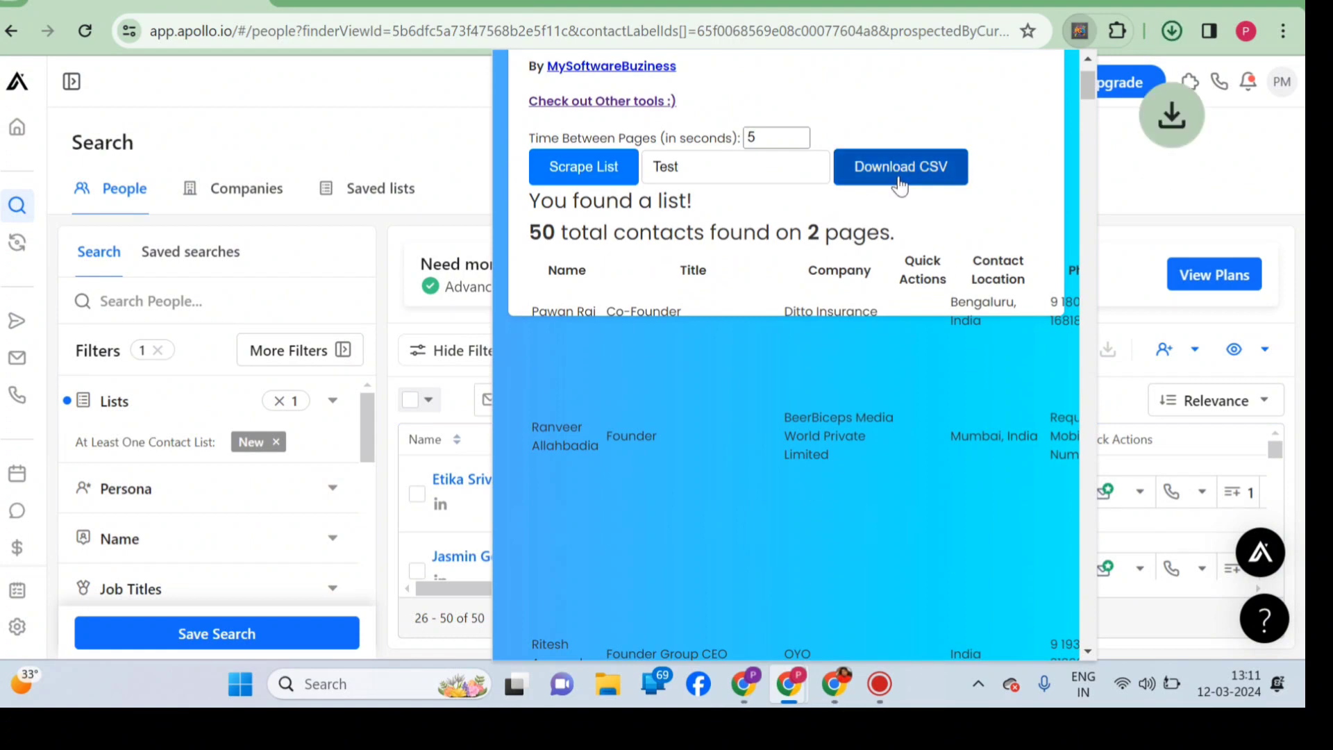
- Open the downloaded Test.csv in Excel and maximize its window
{"action": "mouse_move", "coordinate": [969, 71]}
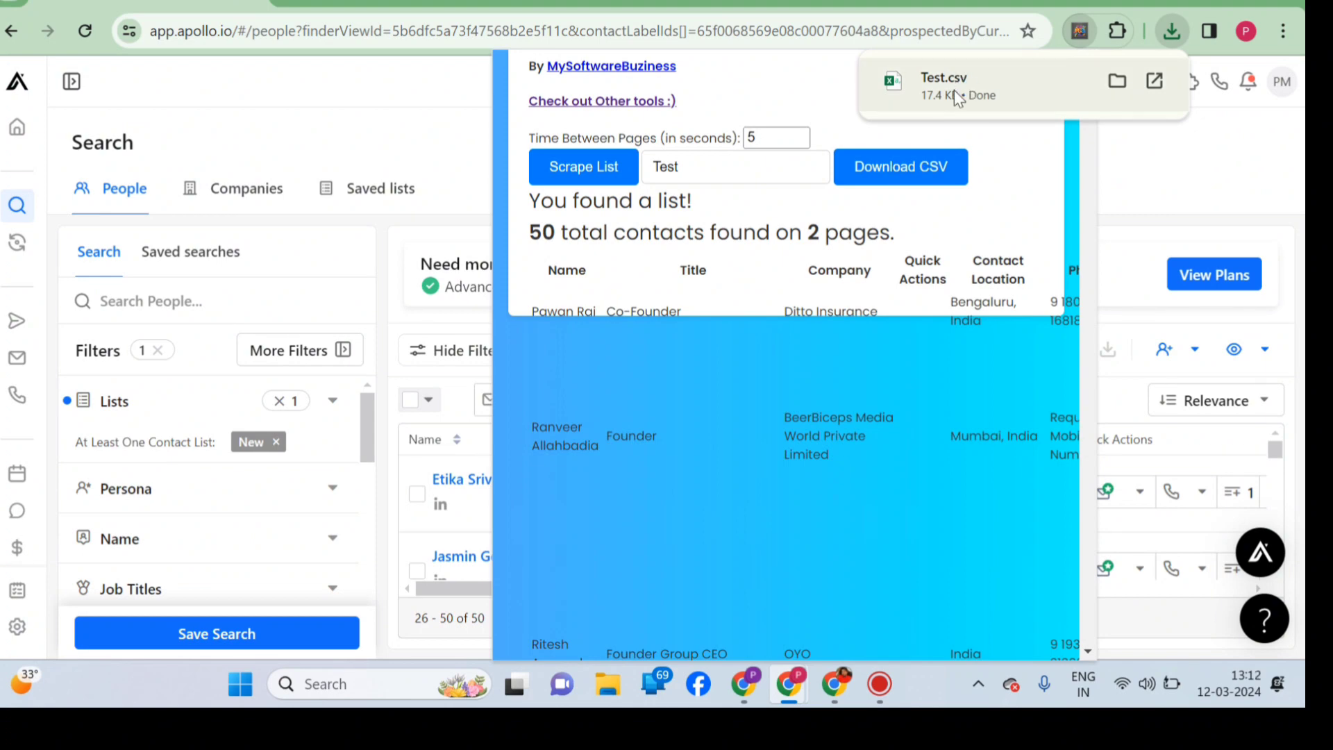
{"action": "left_click", "coordinate": [954, 89]}
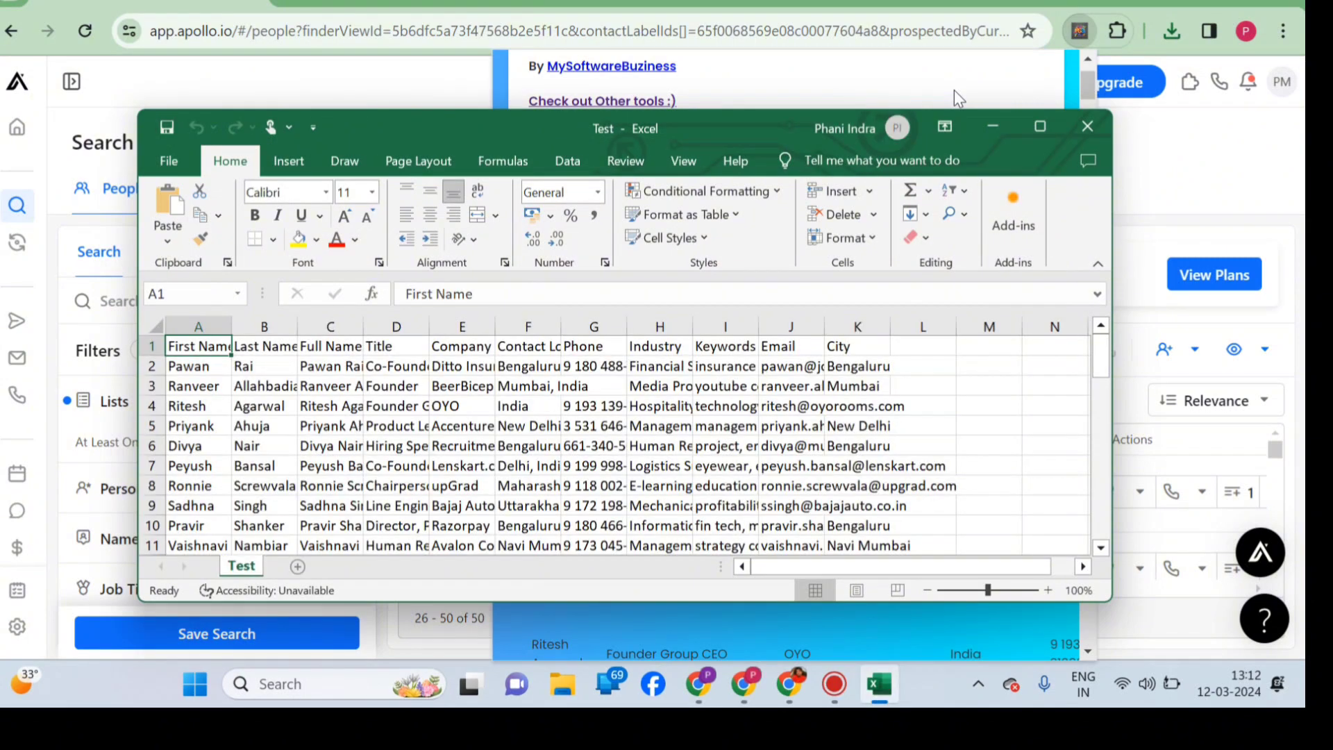
{"action": "left_click", "coordinate": [1039, 126]}
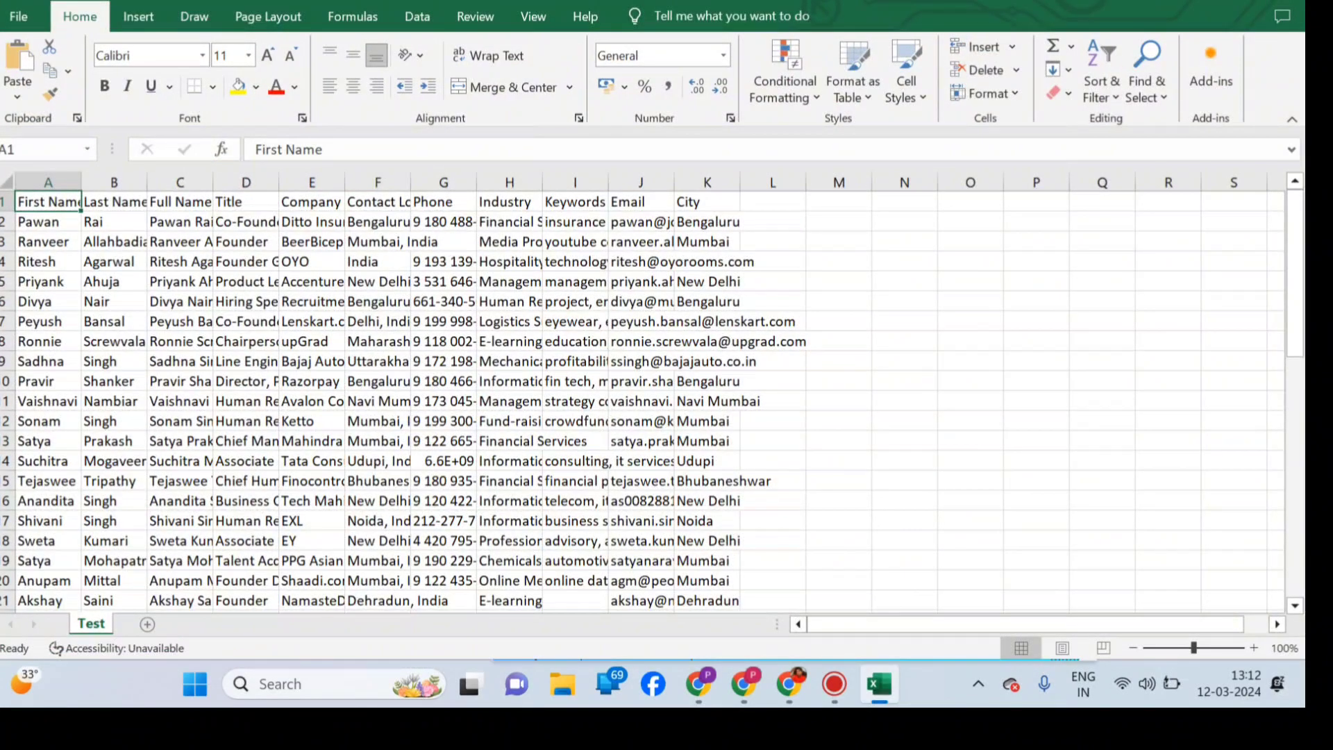
- Review the header row of the Test sheet from First Name to City, and switch back to Apollo in Chrome
{"action": "key", "text": "Right"}
{"action": "key", "text": "Right"}
{"action": "key", "text": "Right"}
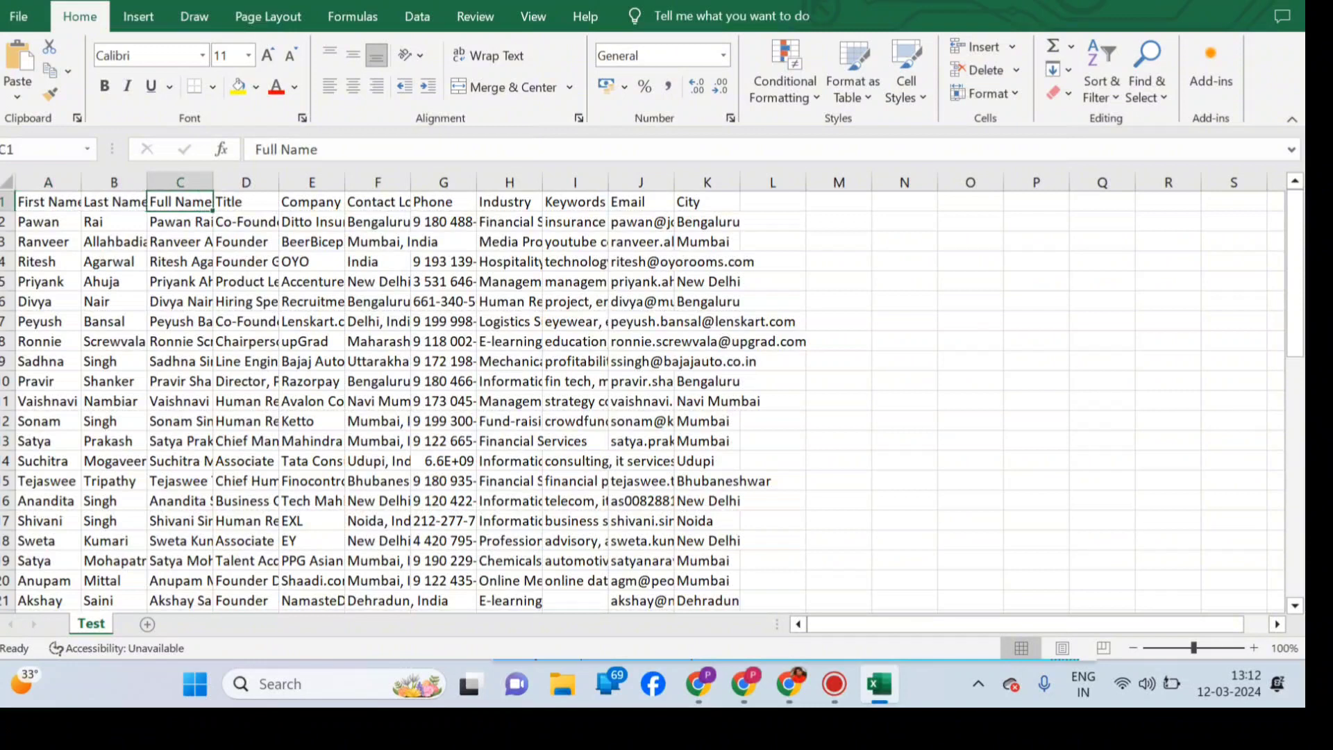
{"action": "key", "text": "Right"}
{"action": "key", "text": "Right"}
{"action": "key", "text": "Right"}
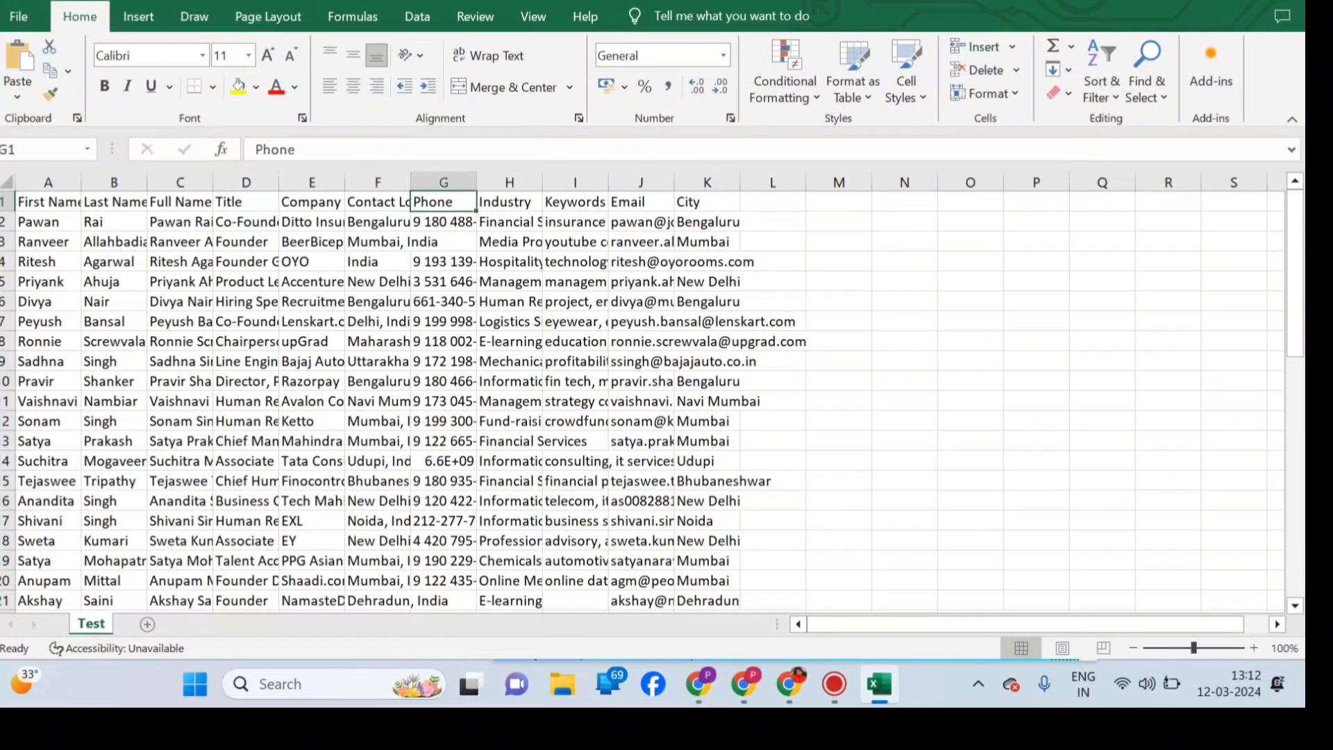
{"action": "key", "text": "Right"}
{"action": "key", "text": "Right"}
{"action": "key", "text": "Right"}
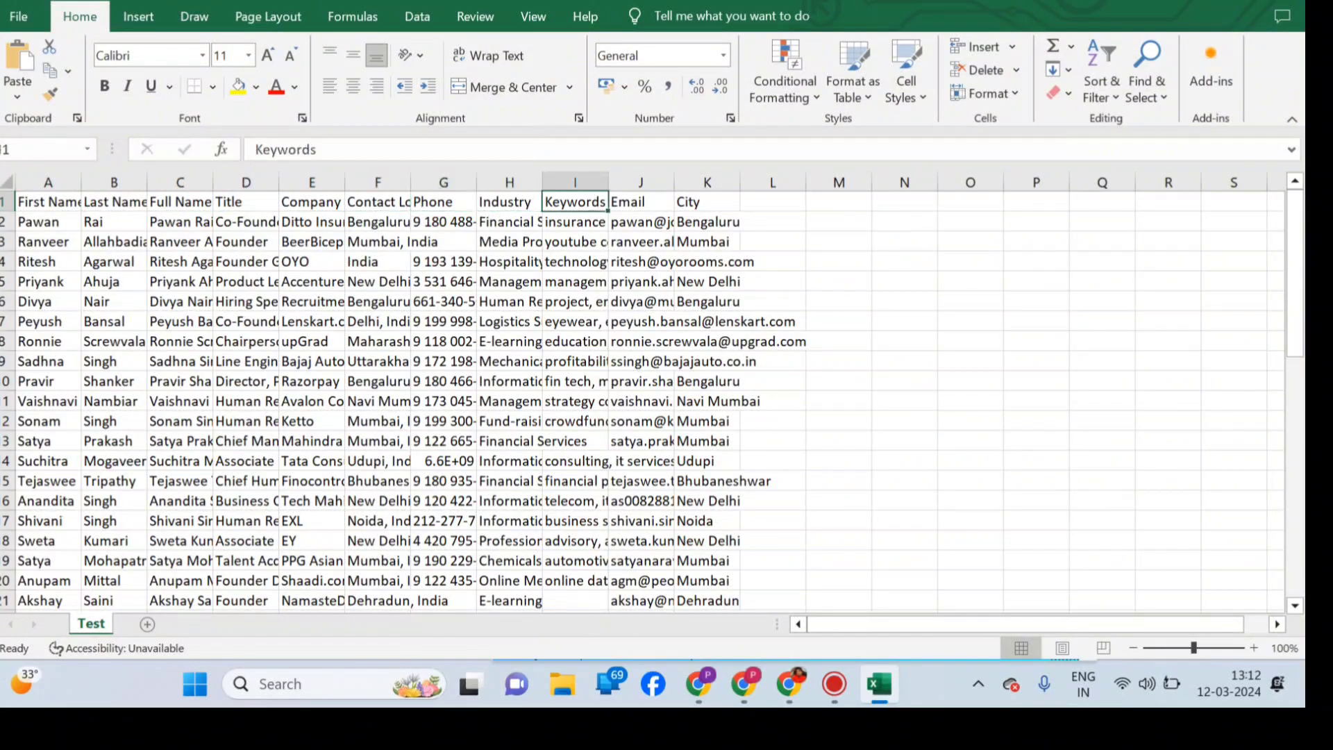
{"action": "key", "text": "Right"}
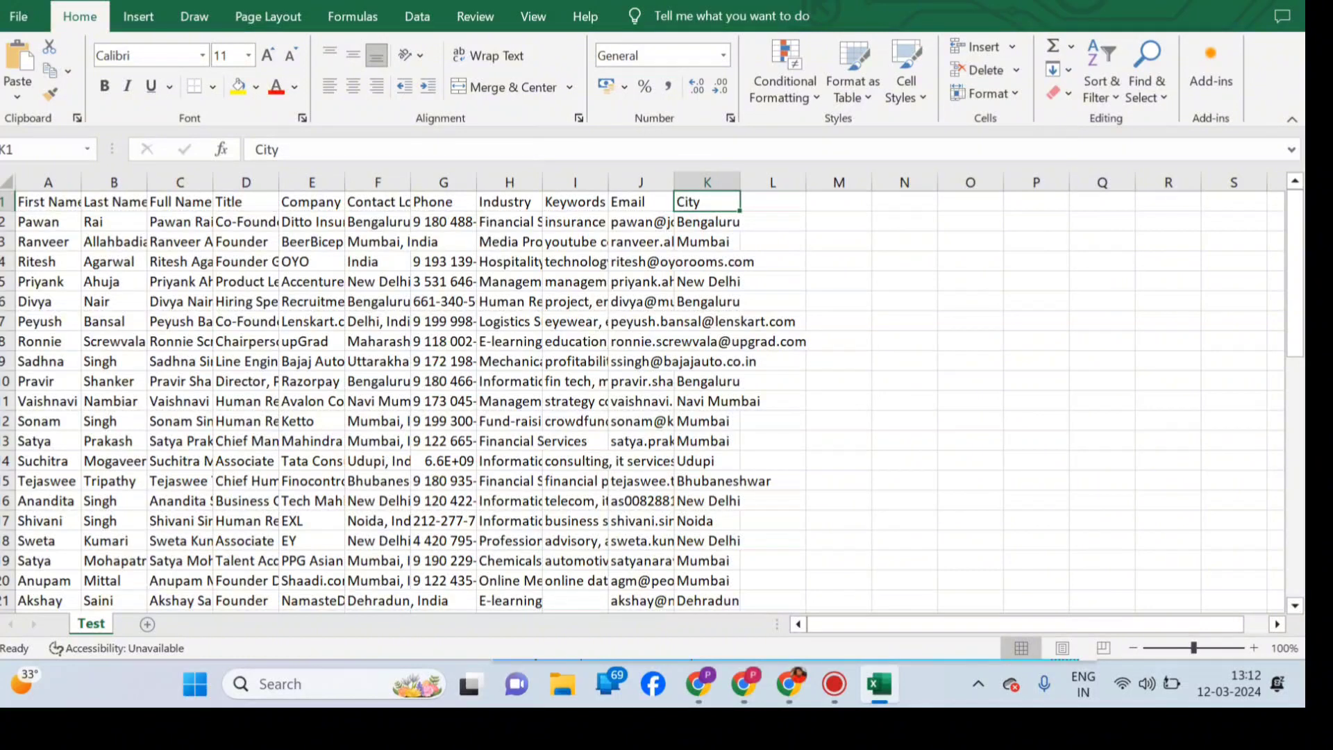
{"action": "key", "text": "alt+Tab"}
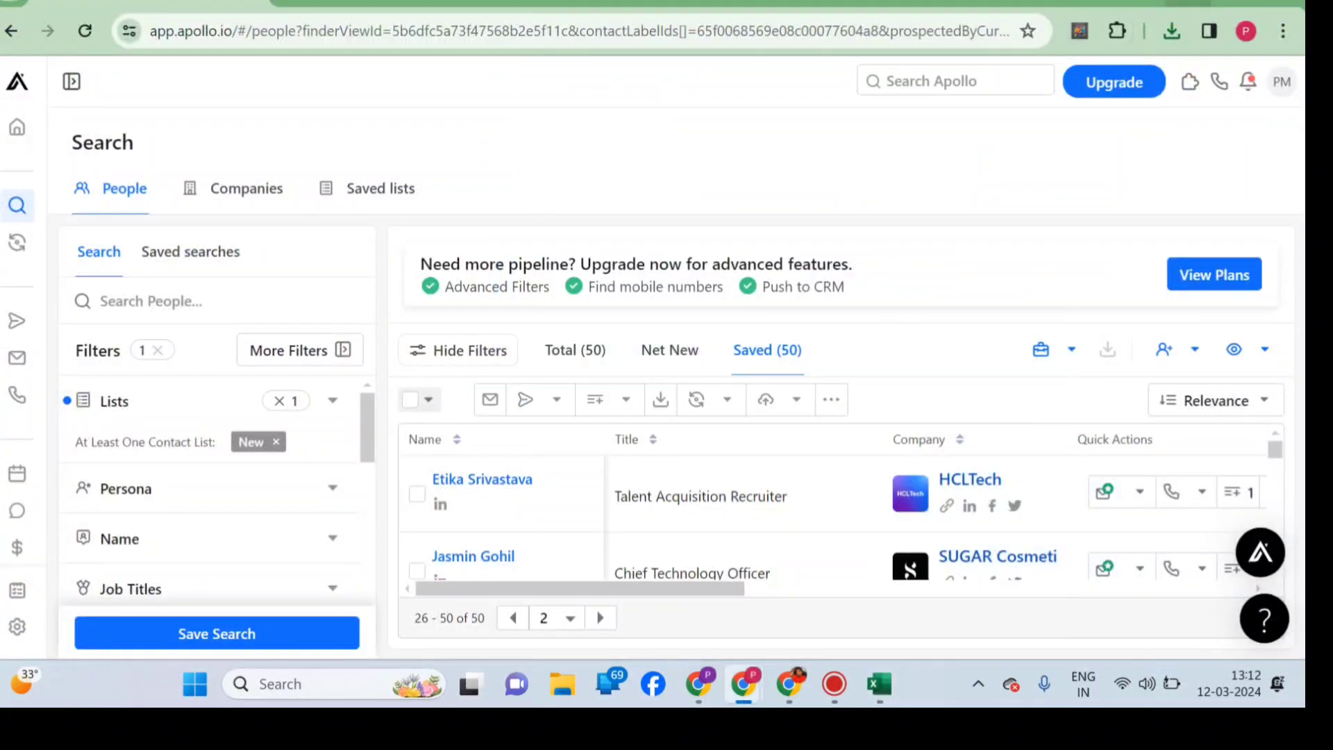